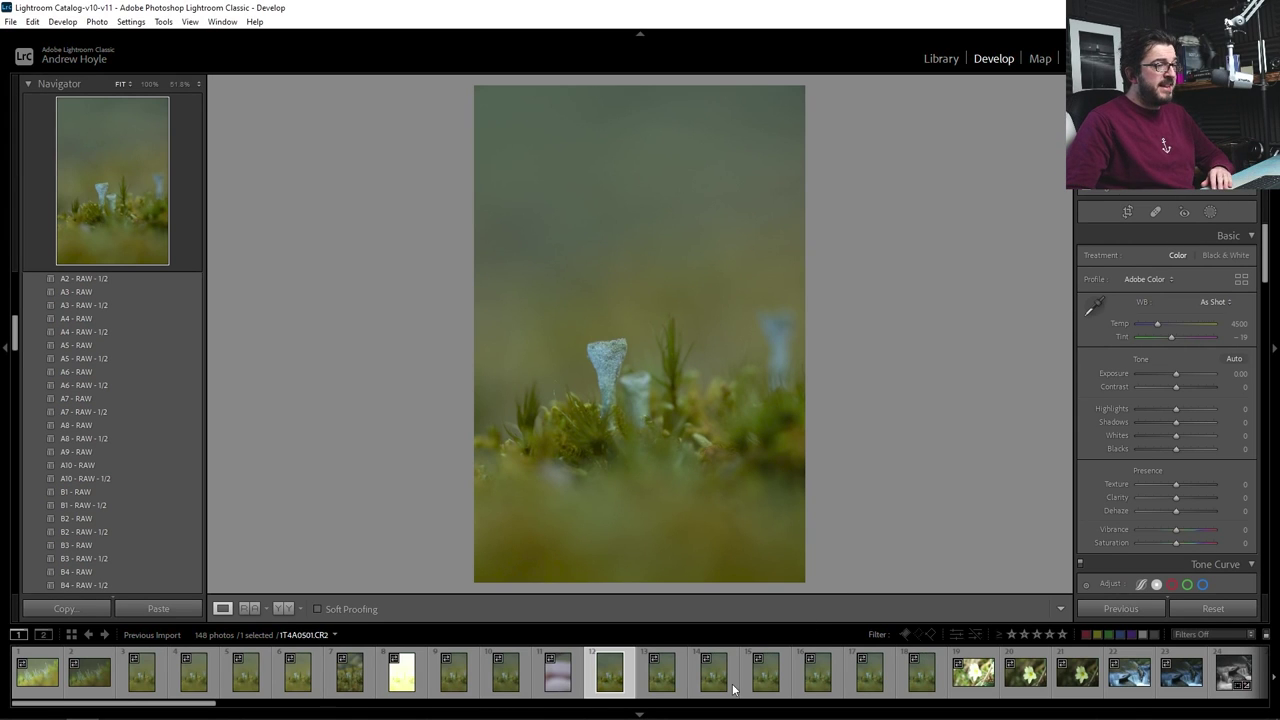
Review the seven focus-stack photos, then select only the first one, 1T4A0498.
{"action": "left_click", "coordinate": [550, 690]}
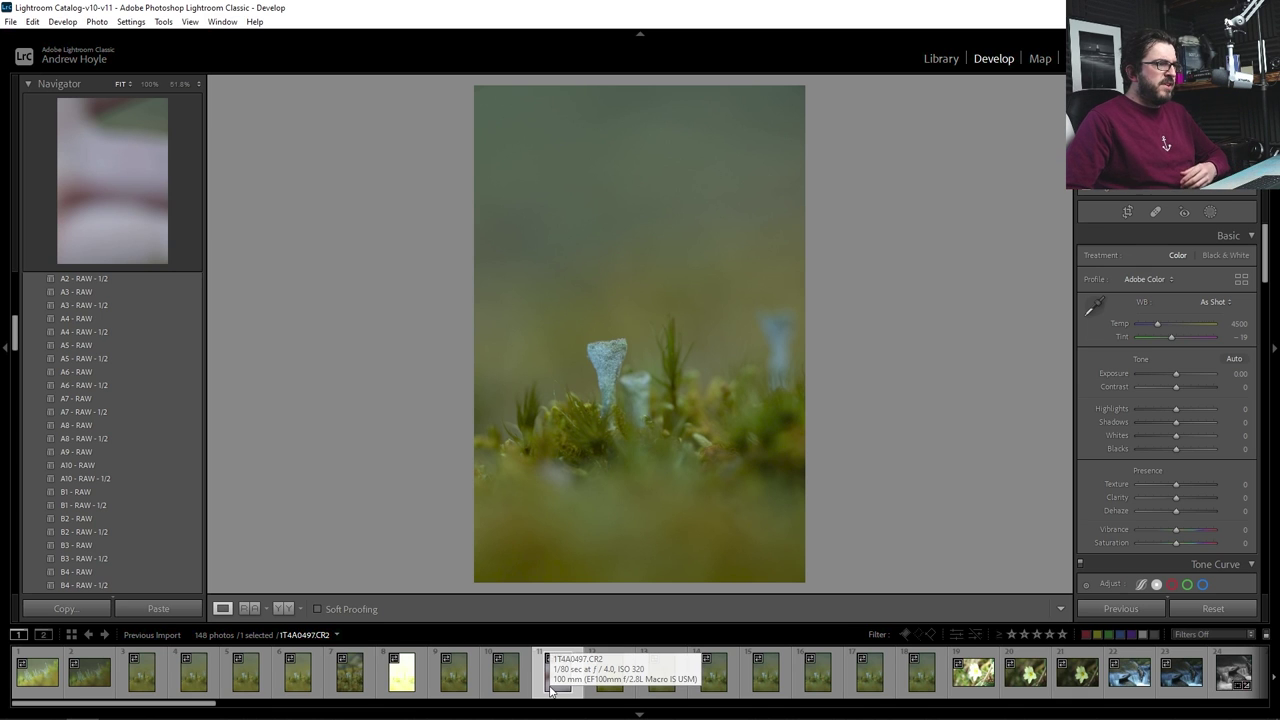
{"action": "left_click", "coordinate": [610, 680]}
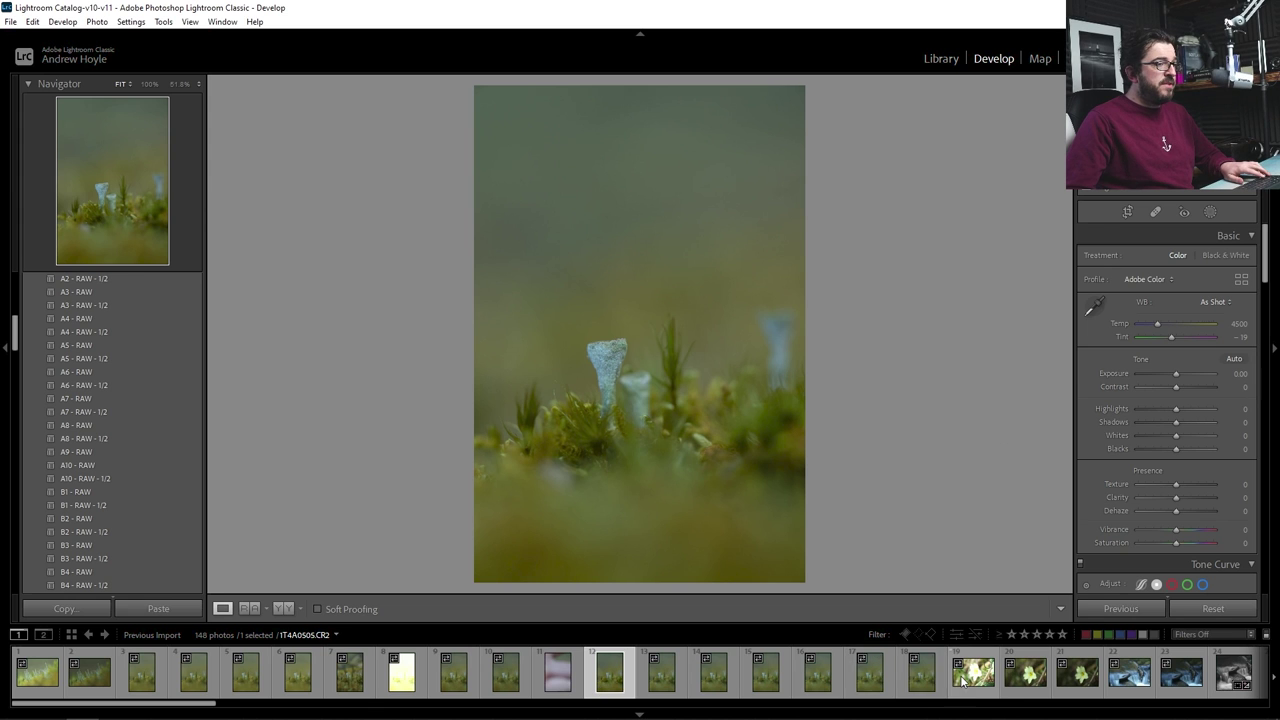
{"action": "left_click", "coordinate": [925, 685], "text": "shift"}
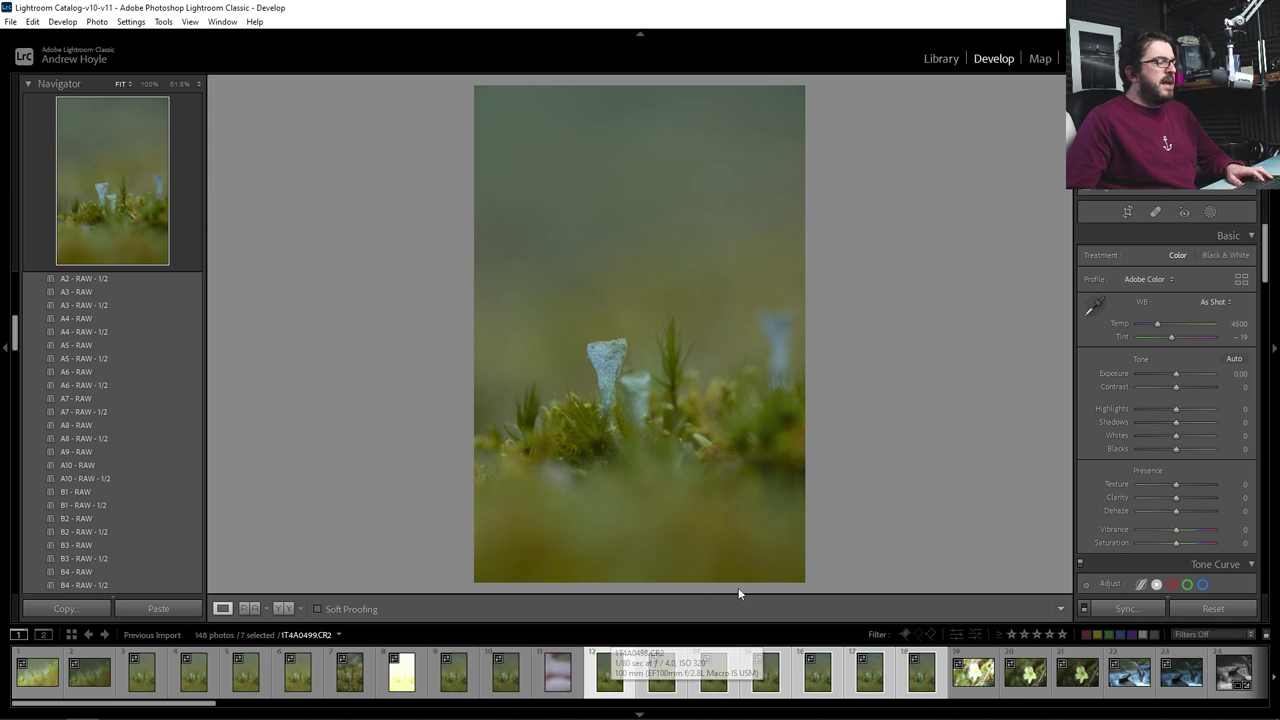
{"action": "key", "text": "Right"}
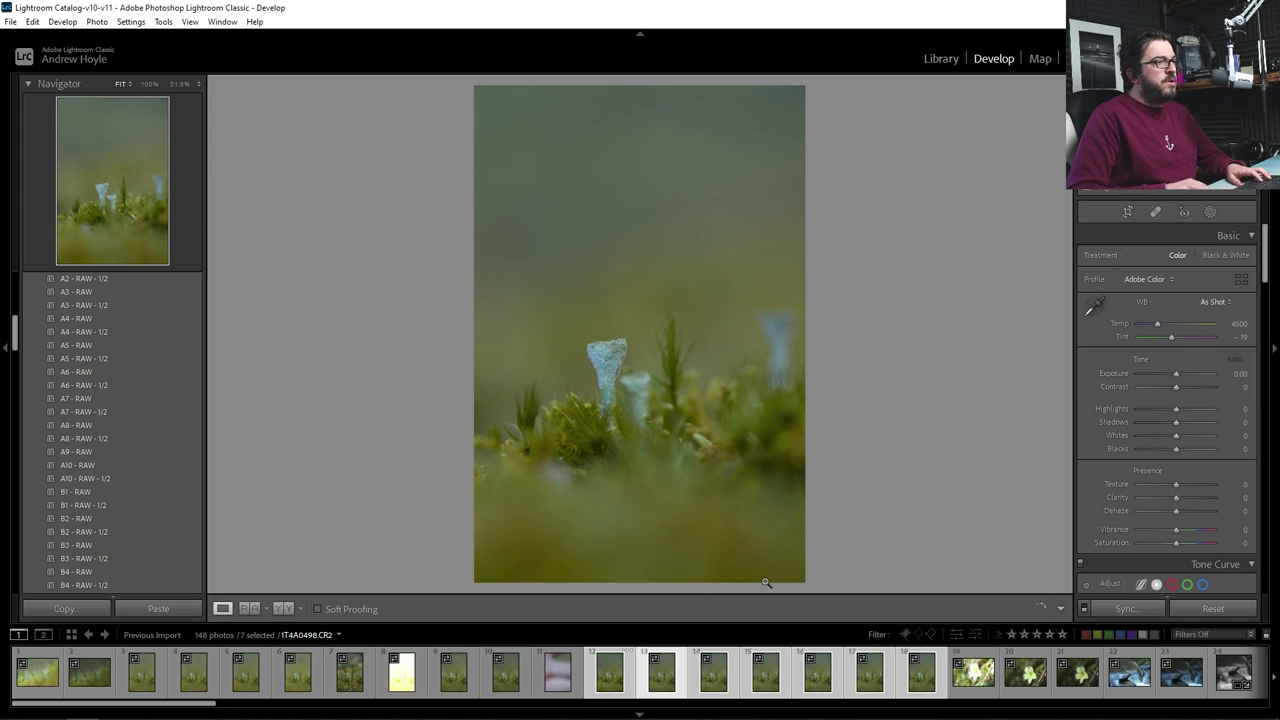
{"action": "key", "text": "Right"}
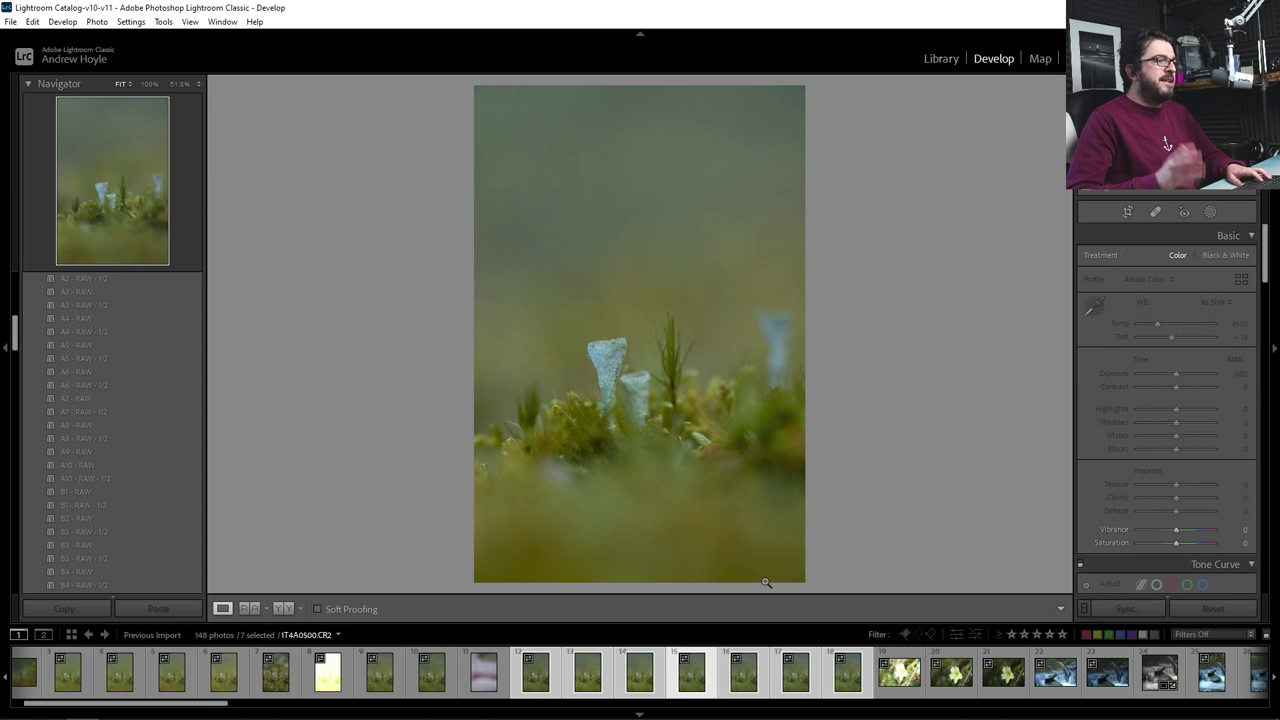
{"action": "key", "text": "Right"}
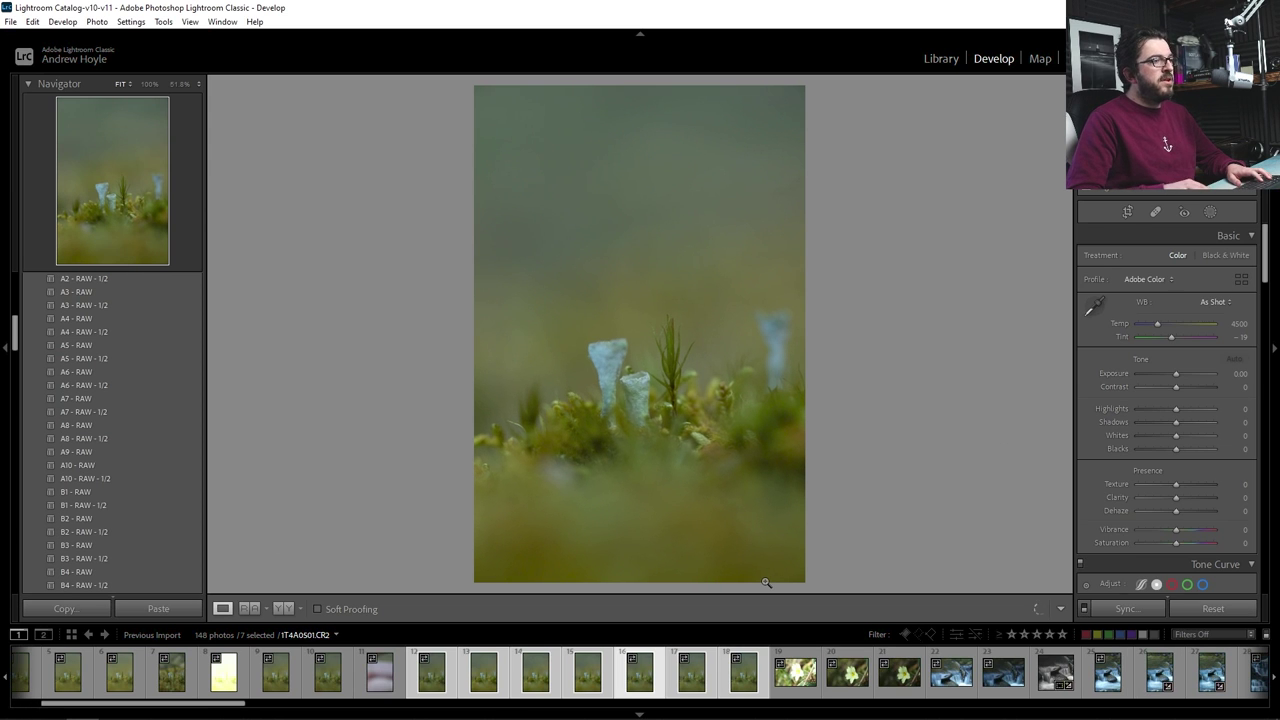
{"action": "key", "text": "Right"}
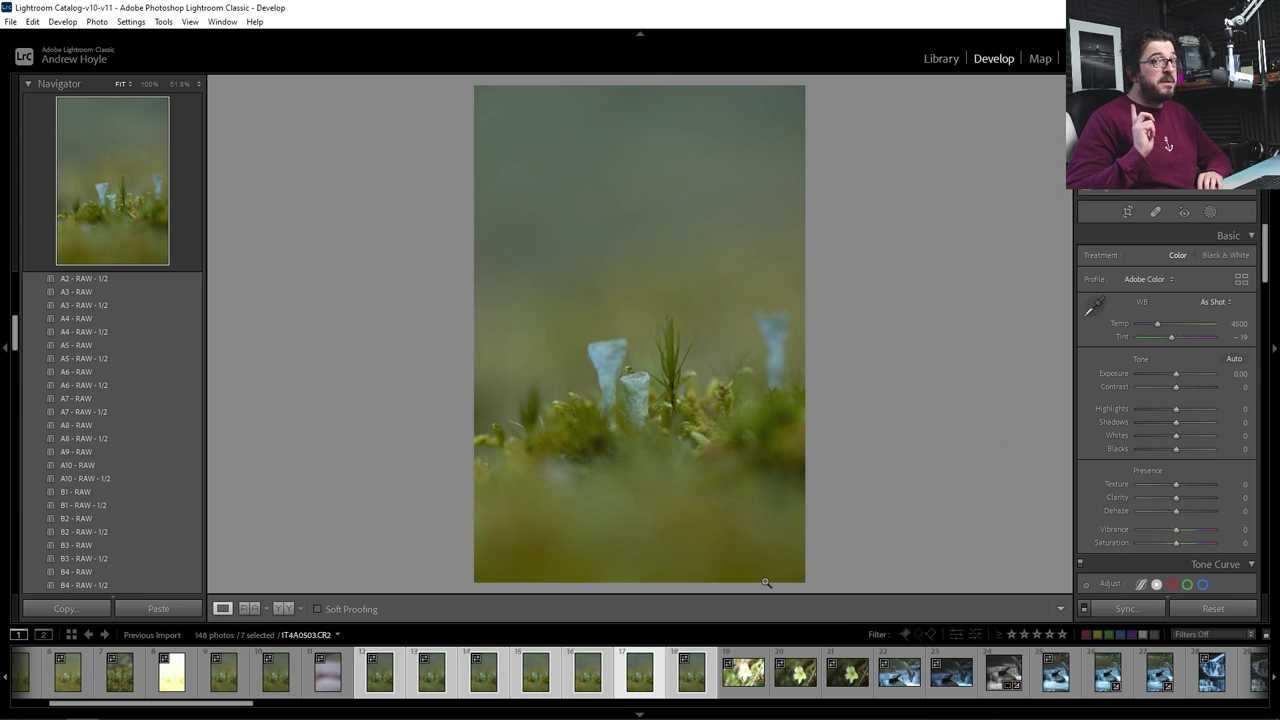
{"action": "left_click", "coordinate": [379, 680]}
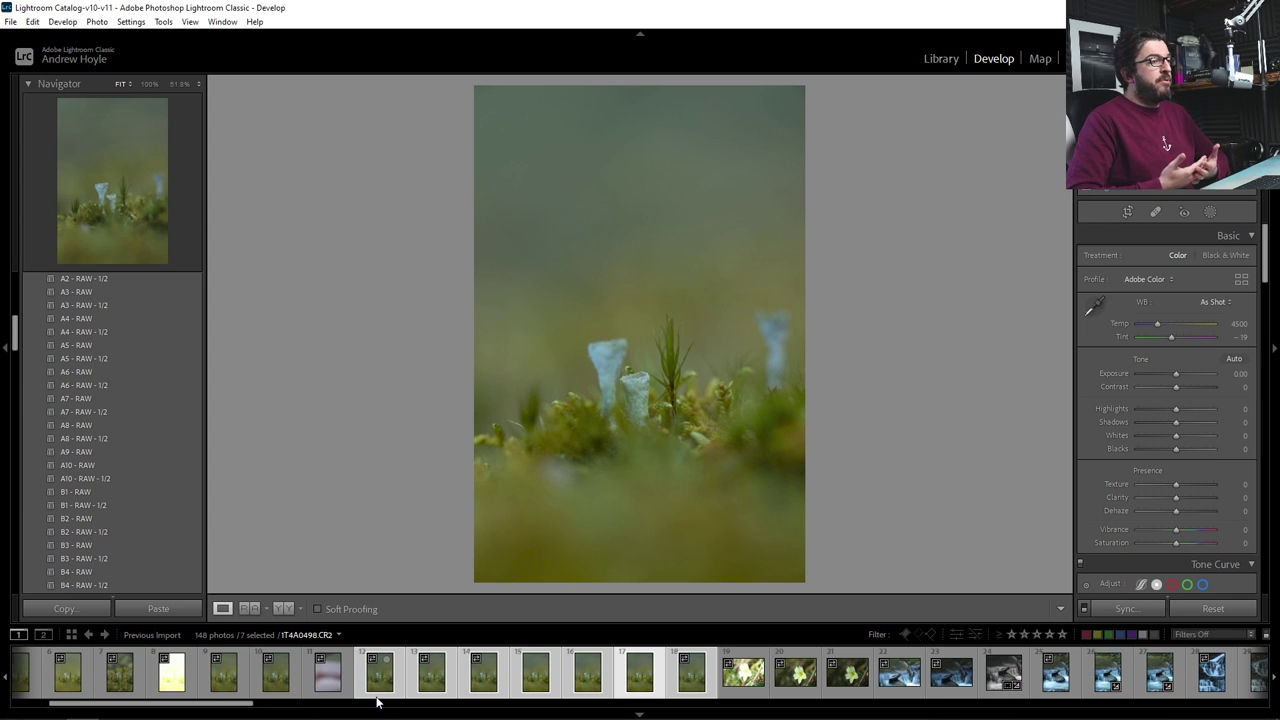
{"action": "left_click", "coordinate": [380, 690]}
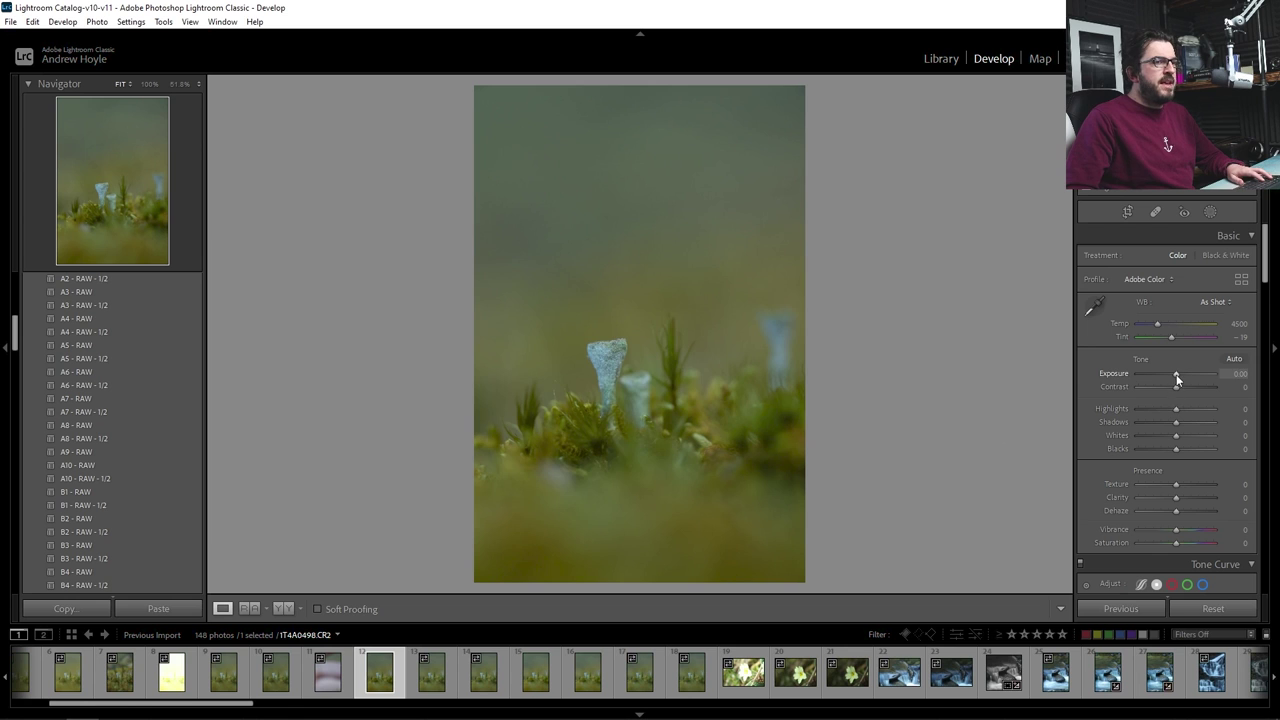
Set Exposure +0.26, Temp 4807, Shadows −68 and Whites +9, then select all seven stack photos.
{"action": "left_click_drag", "start_coordinate": [1175, 373], "coordinate": [1179, 373]}
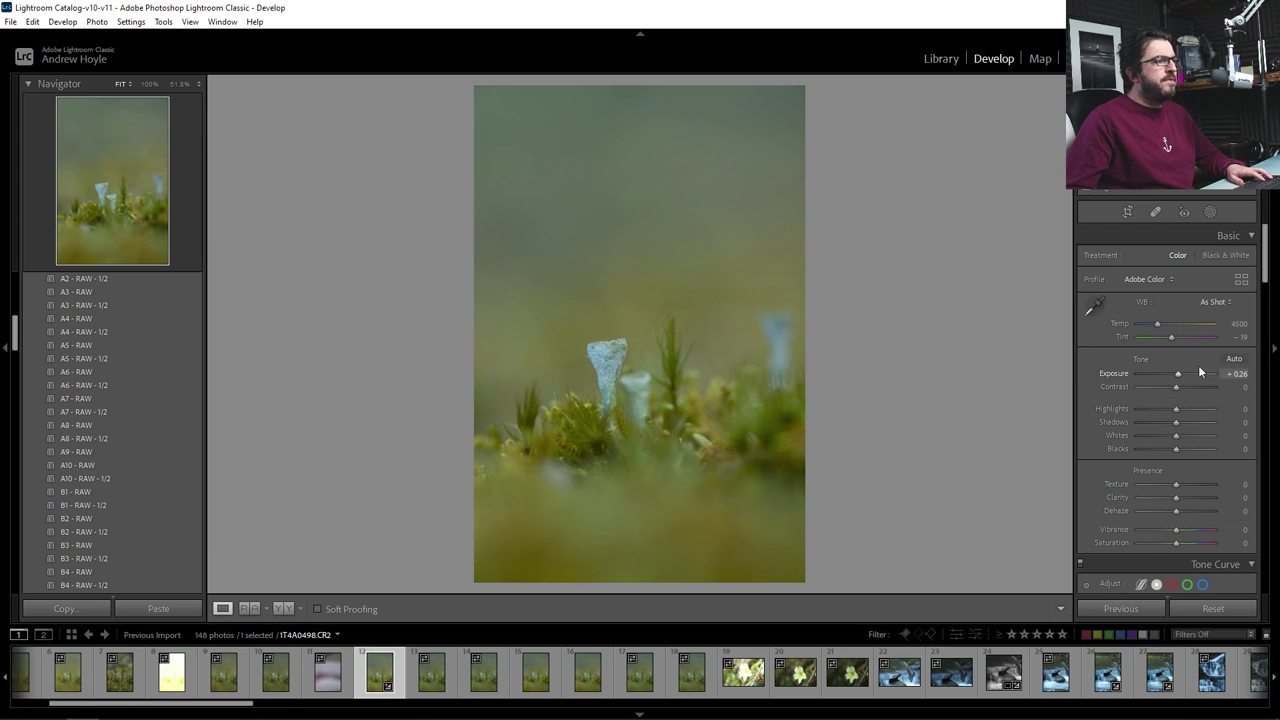
{"action": "left_click_drag", "start_coordinate": [1158, 323], "coordinate": [1173, 337]}
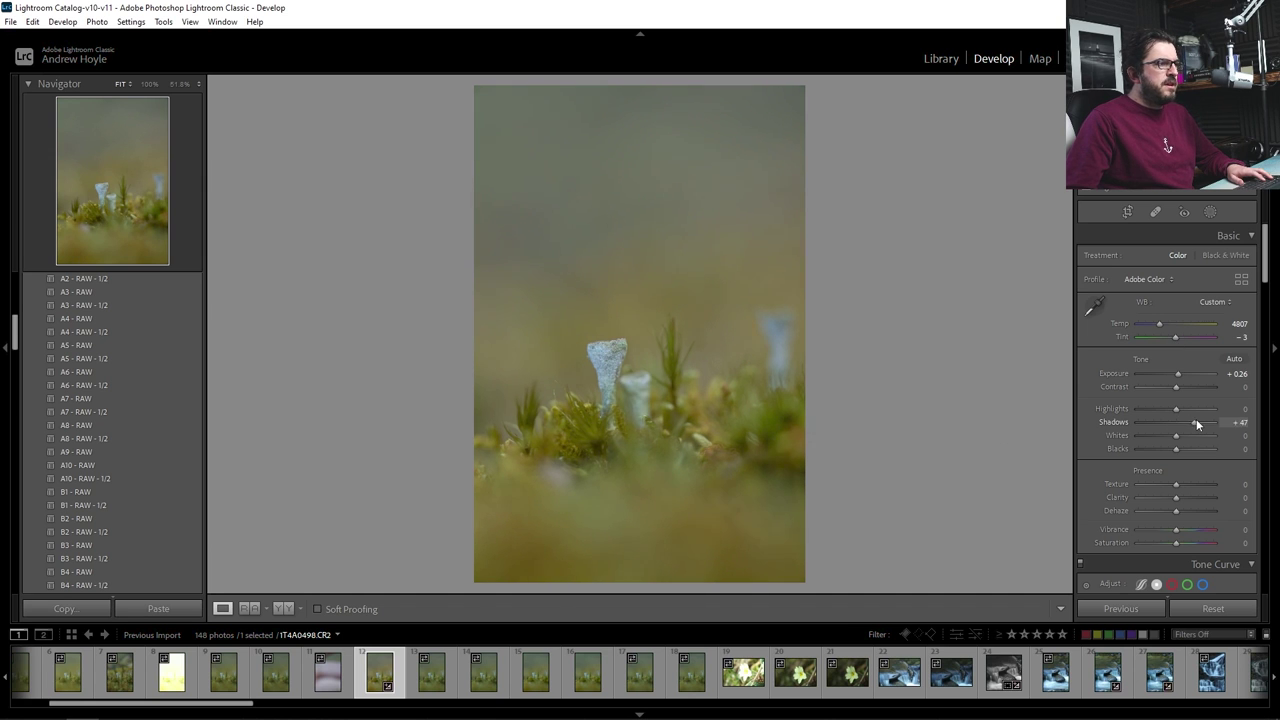
{"action": "left_click_drag", "start_coordinate": [1197, 424], "coordinate": [1151, 426]}
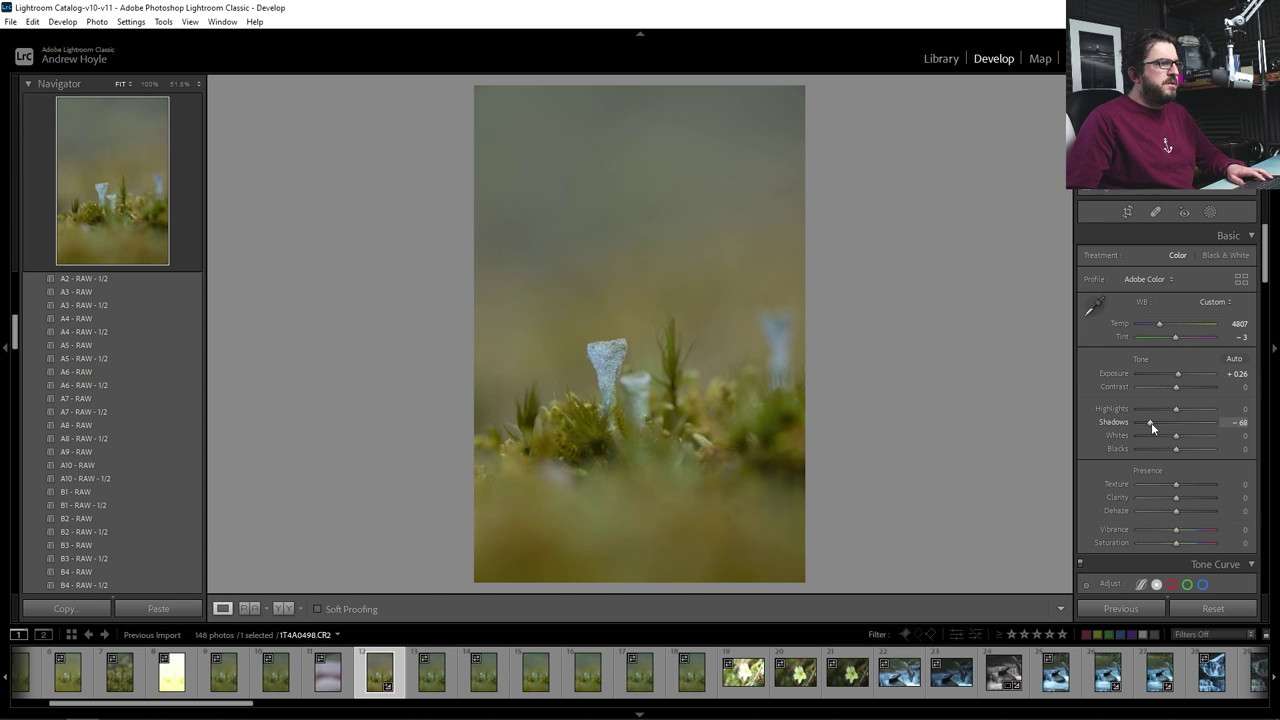
{"action": "left_click_drag", "start_coordinate": [1176, 435], "coordinate": [1180, 435]}
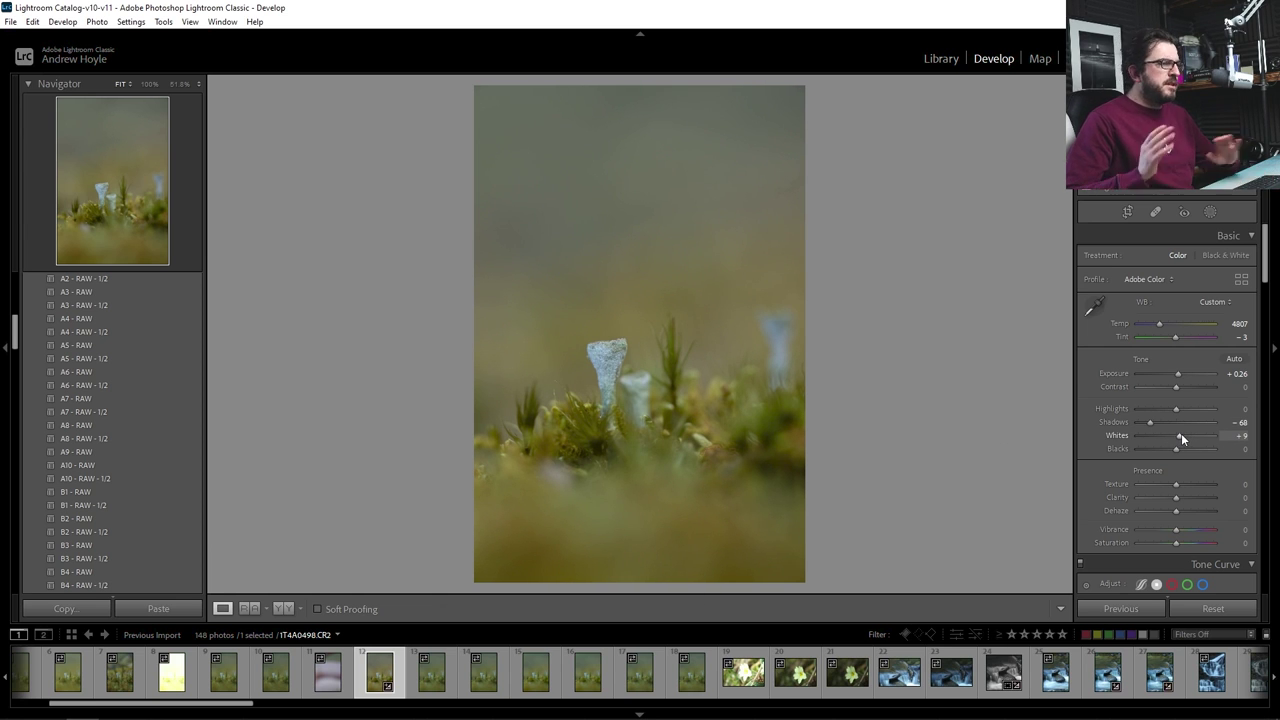
{"action": "left_click", "coordinate": [690, 668], "text": "shift"}
Sync 1T4A0498's develop settings to all seven stack photos and check a later frame received them.
{"action": "right_click", "coordinate": [373, 679]}
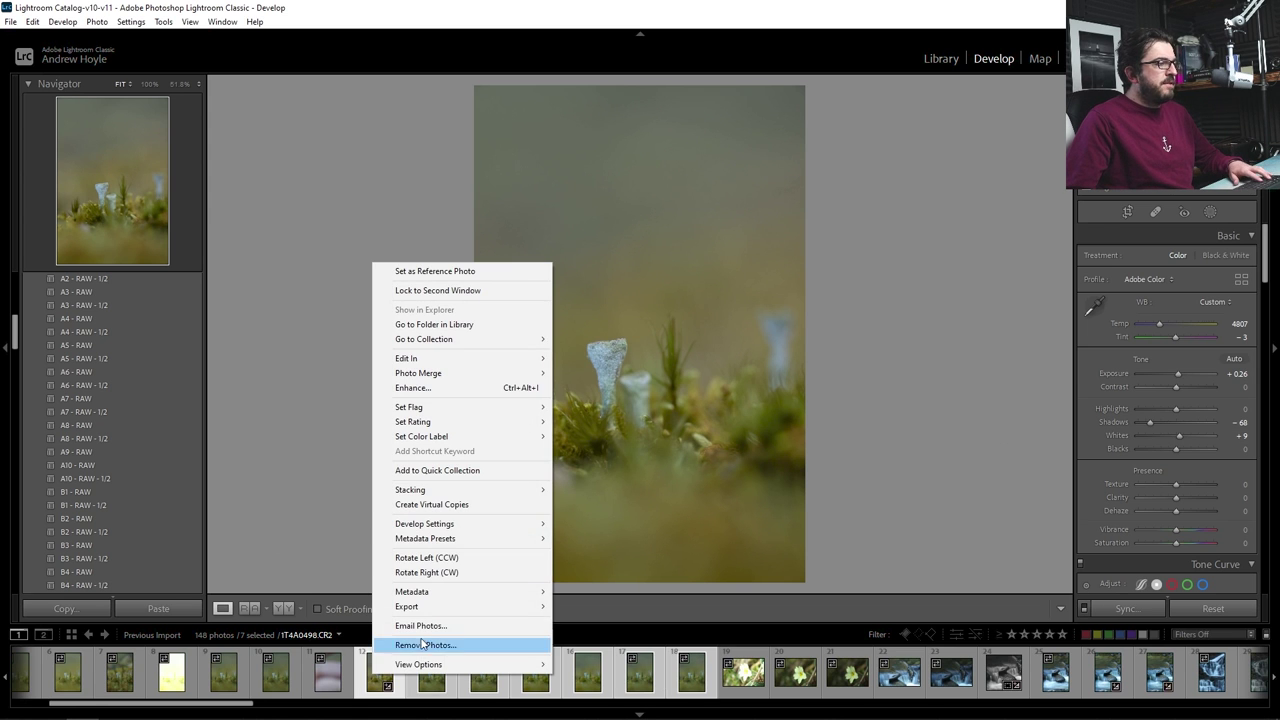
{"action": "mouse_move", "coordinate": [506, 528]}
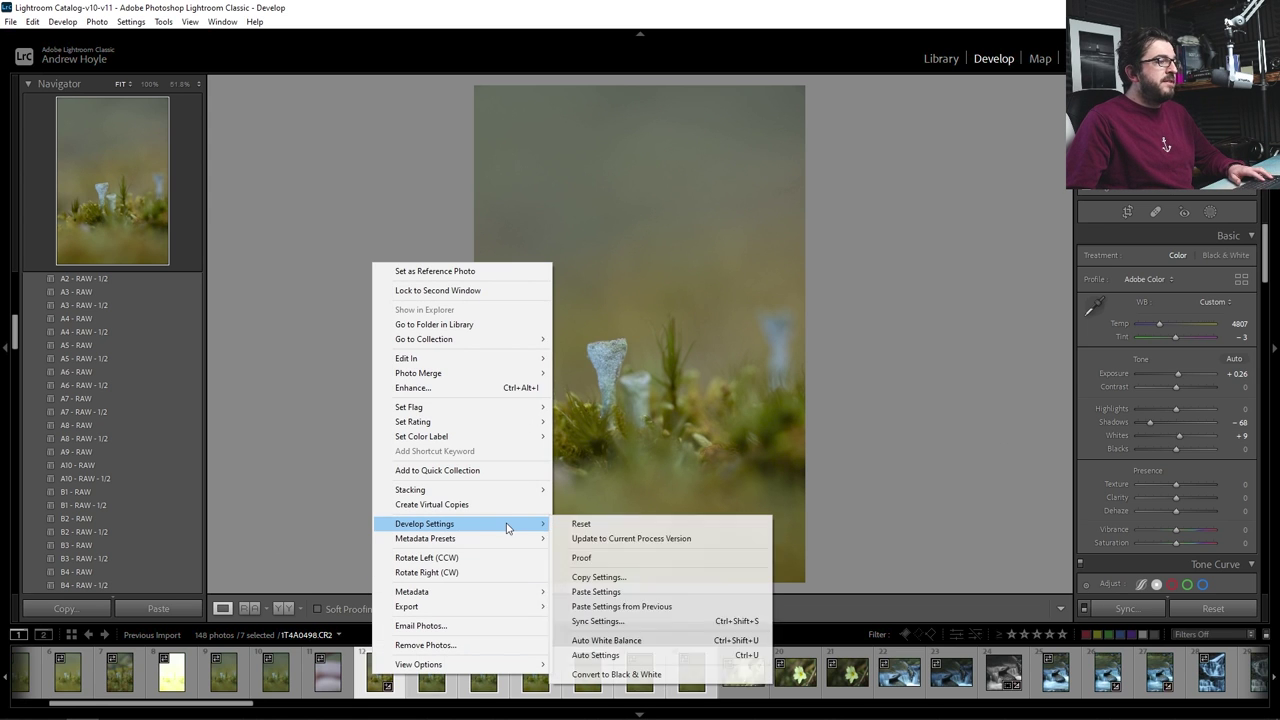
{"action": "left_click", "coordinate": [603, 621]}
{"action": "left_click", "coordinate": [787, 507]}
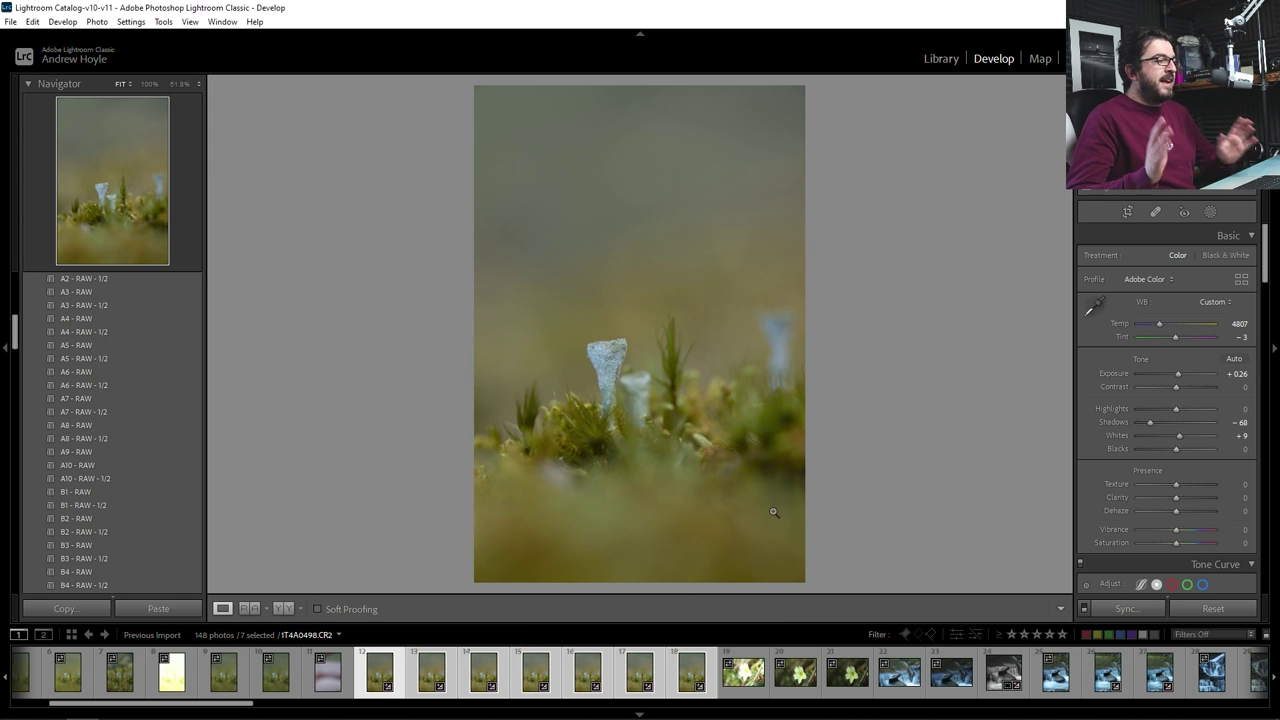
{"action": "left_click", "coordinate": [640, 683]}
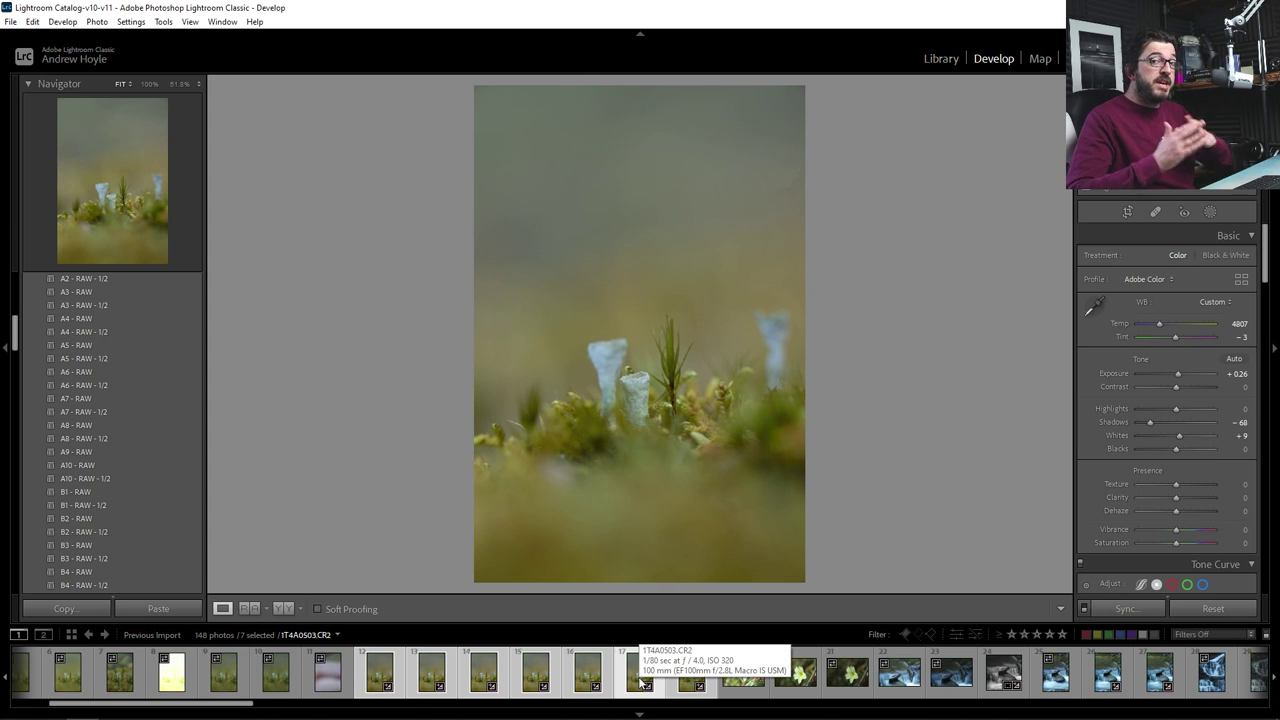
Open the seven stack photos as layers 1T4A0498 to 1T4A0504 in a single Photoshop document.
{"action": "right_click", "coordinate": [375, 677]}
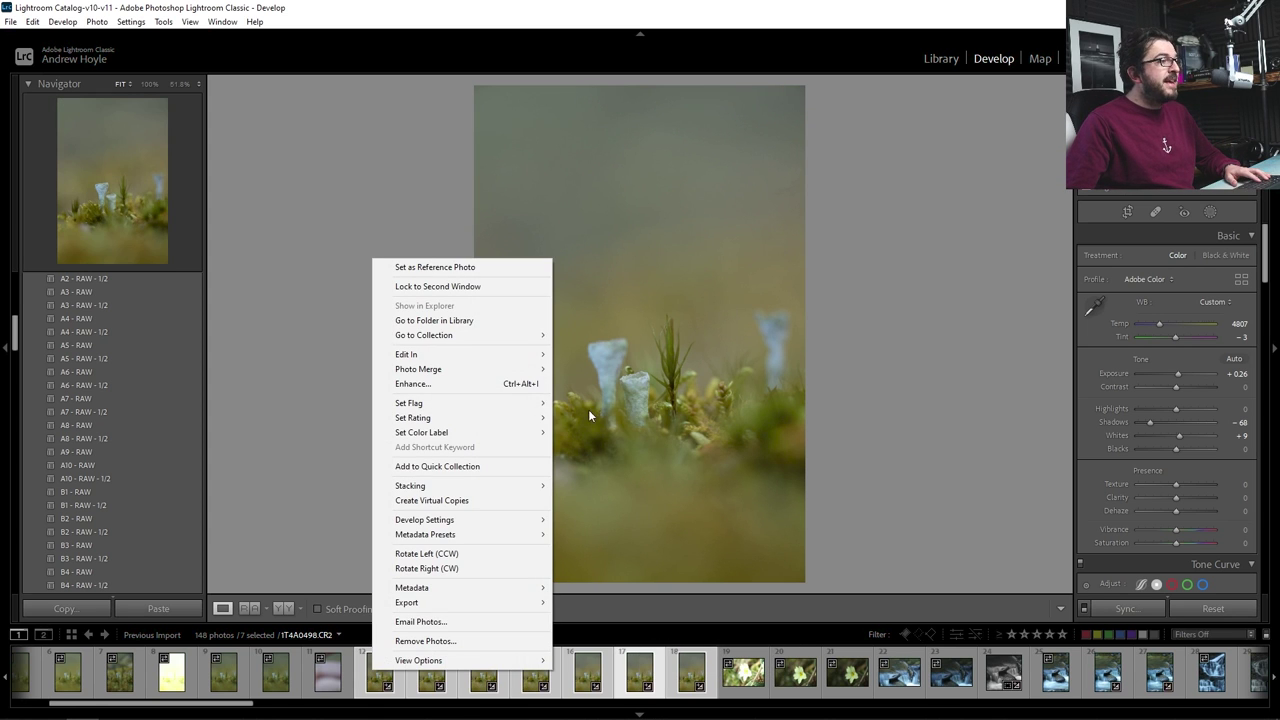
{"action": "mouse_move", "coordinate": [540, 356]}
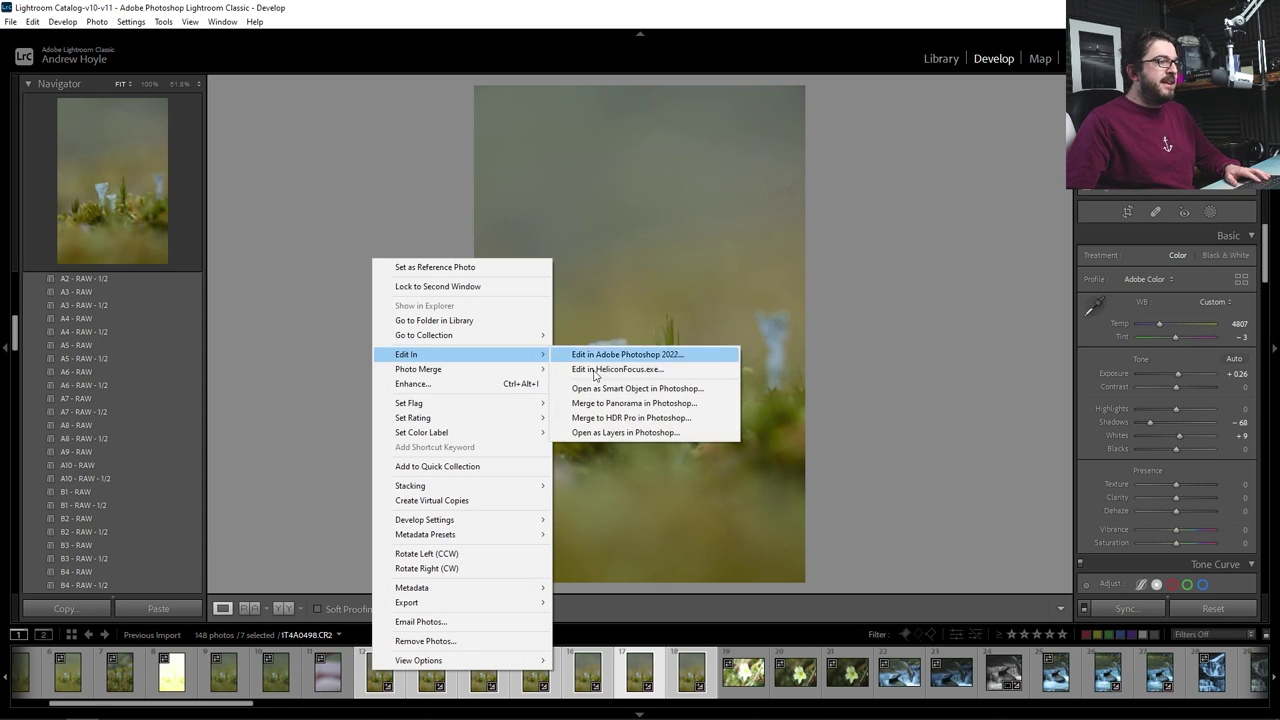
{"action": "left_click", "coordinate": [601, 433]}
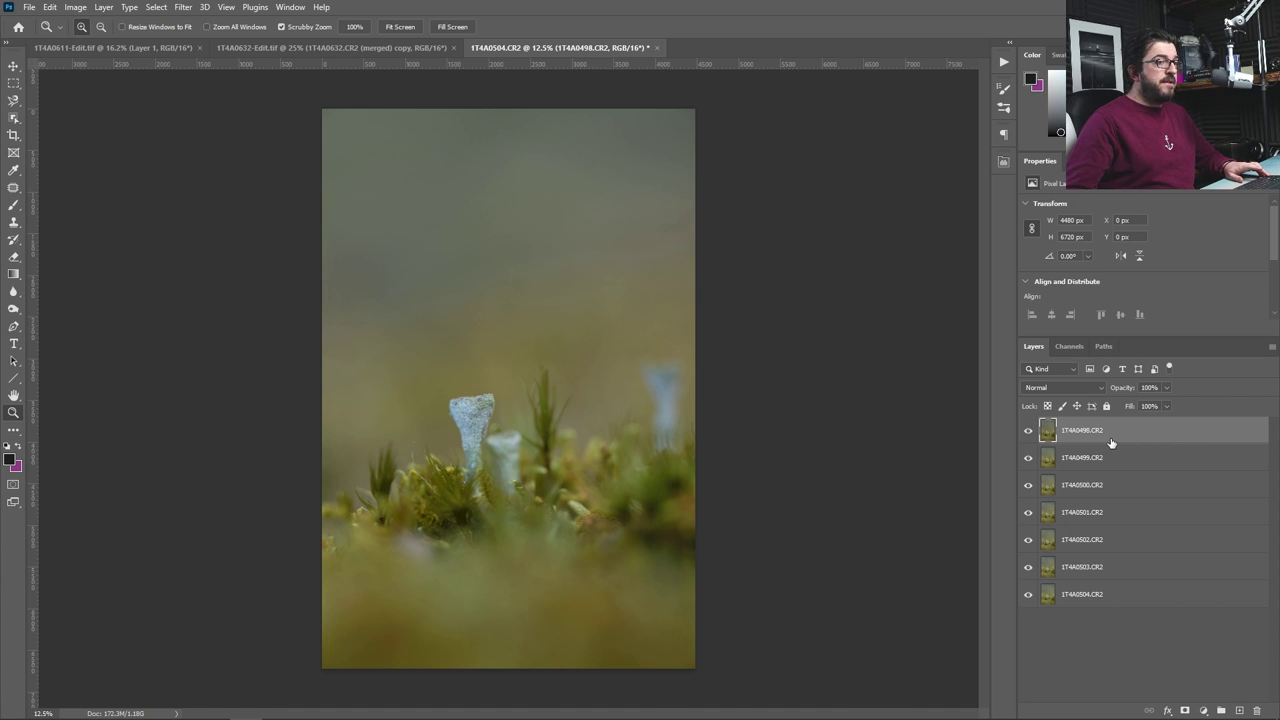
Select all seven moss photo layers and run Auto-Align Layers on them.
{"action": "left_click", "coordinate": [1118, 596], "text": "shift"}
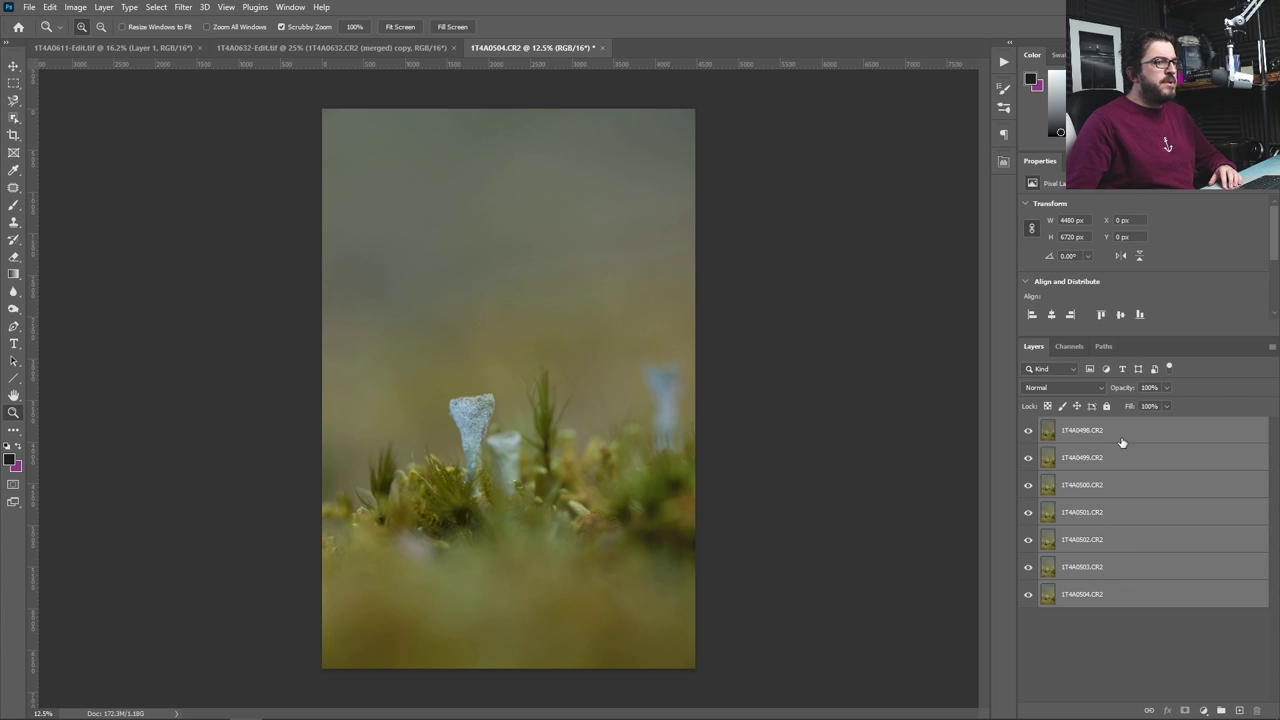
{"action": "left_click", "coordinate": [48, 7]}
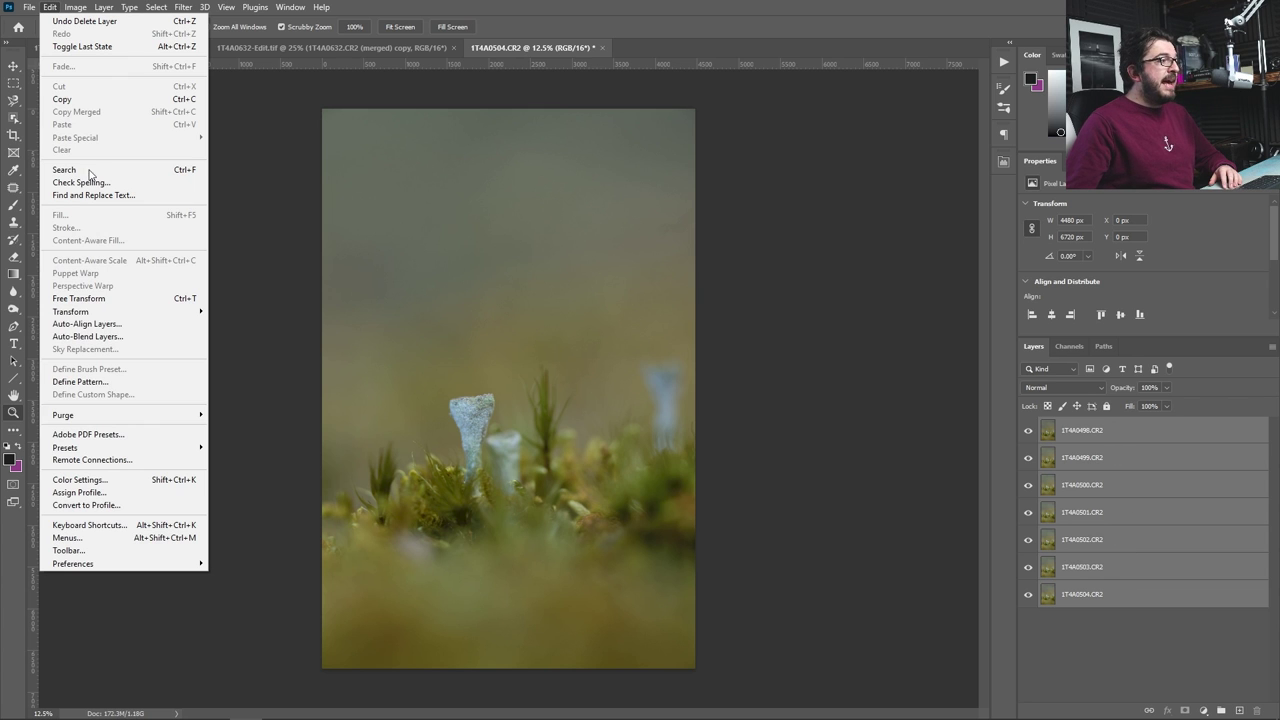
{"action": "left_click", "coordinate": [174, 324]}
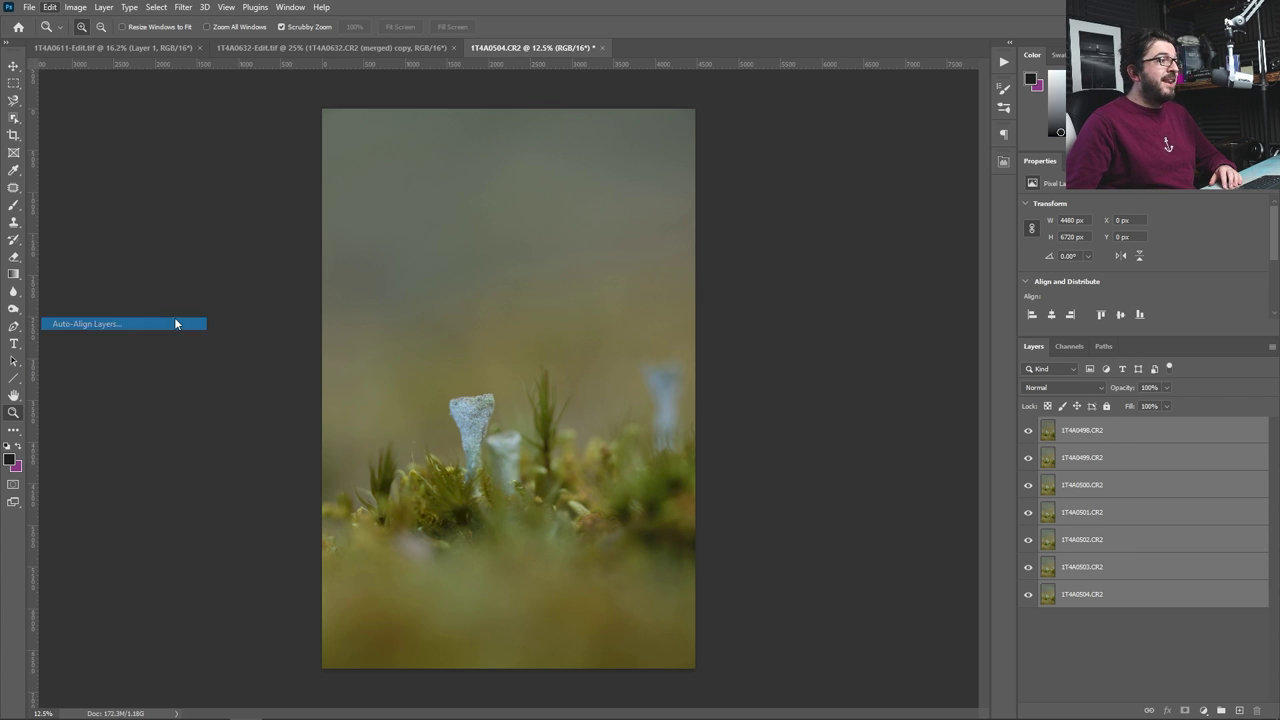
{"action": "left_click", "coordinate": [783, 145]}
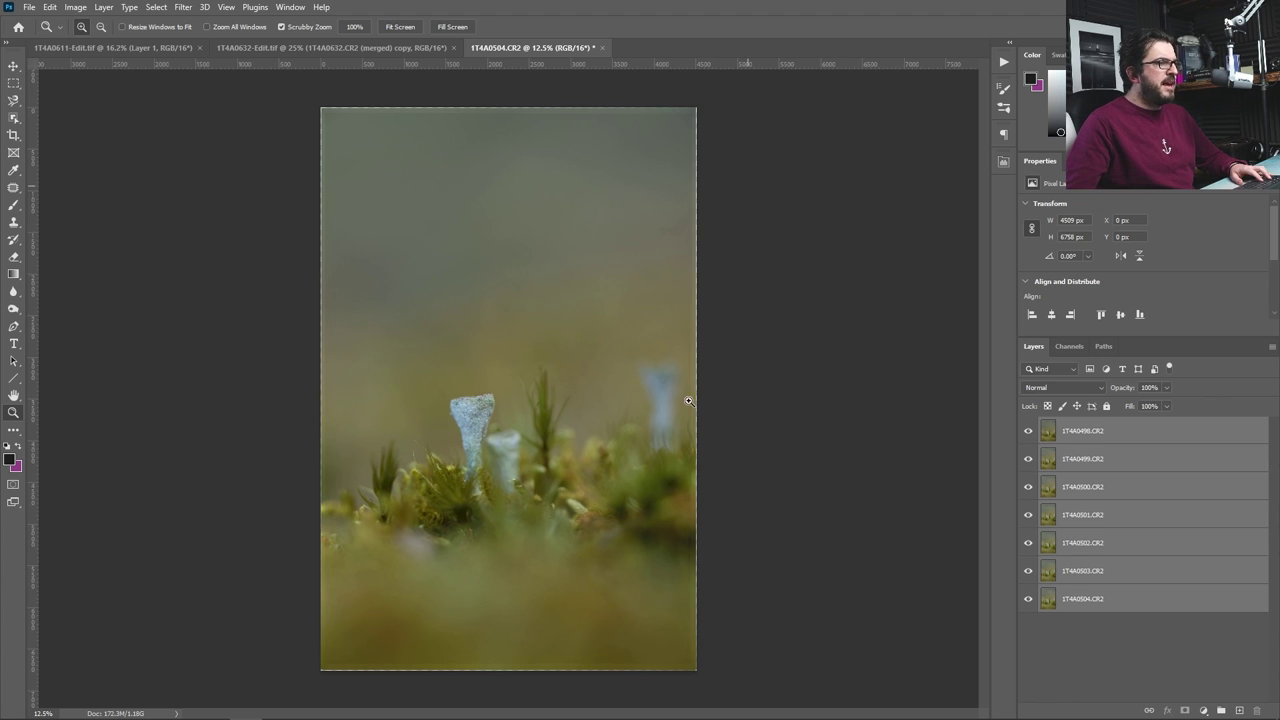
Auto-Blend the aligned layers using Stack Images, producing the masked 1T4A0498.CR2 (merged) layer.
{"action": "left_click", "coordinate": [49, 7]}
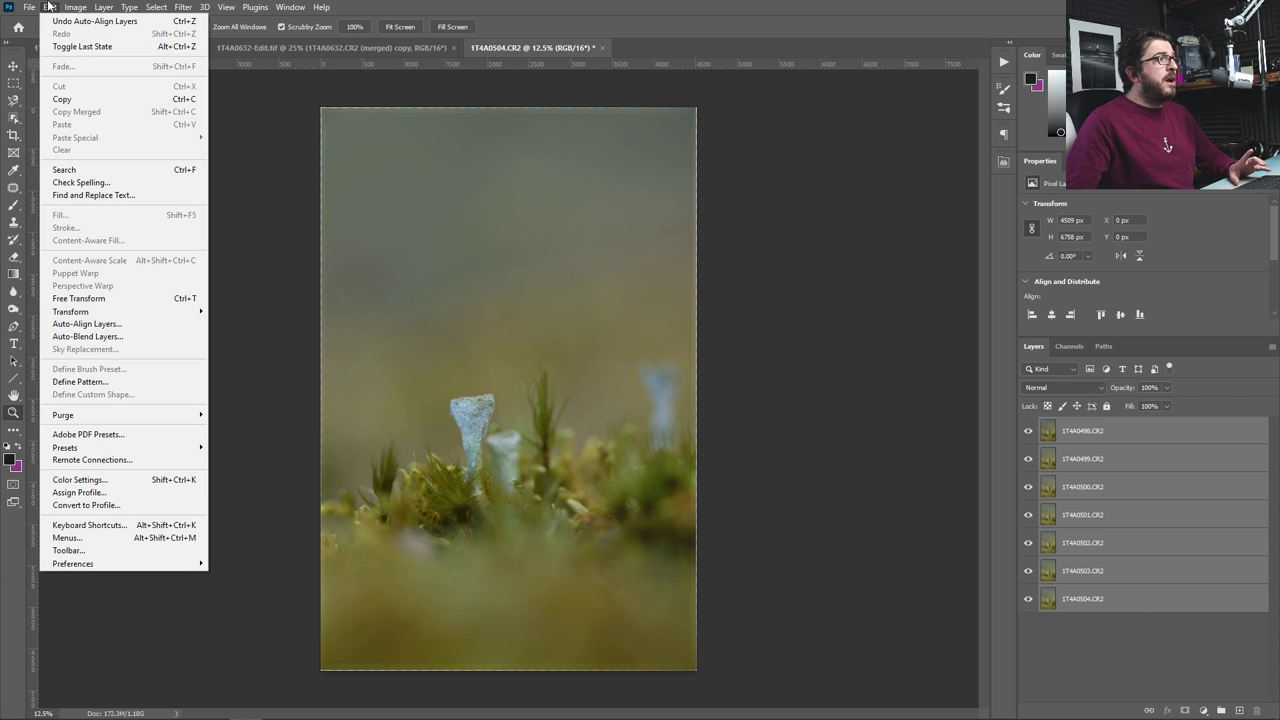
{"action": "left_click", "coordinate": [116, 337]}
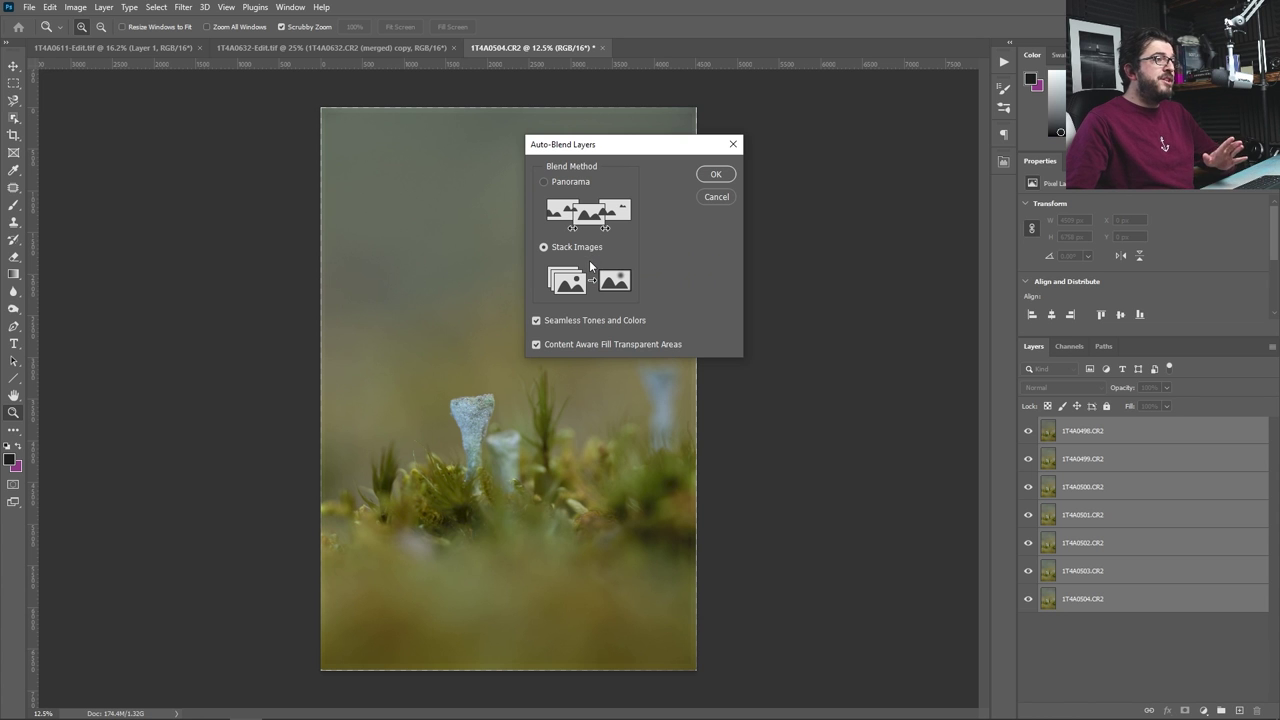
{"action": "left_click", "coordinate": [714, 174]}
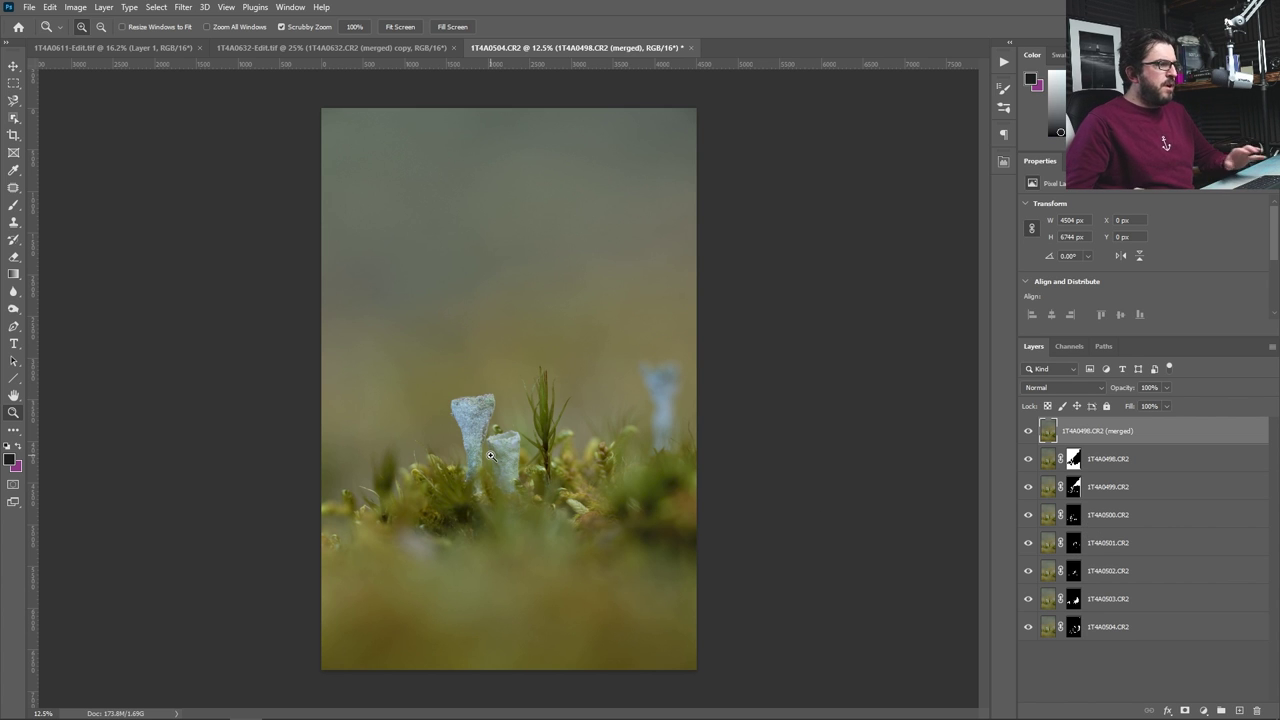
Zoom in on the merged image and centre the view on the lichen cups.
{"action": "left_click", "coordinate": [464, 413]}
{"action": "left_click", "coordinate": [464, 413]}
{"action": "left_click", "coordinate": [464, 413]}
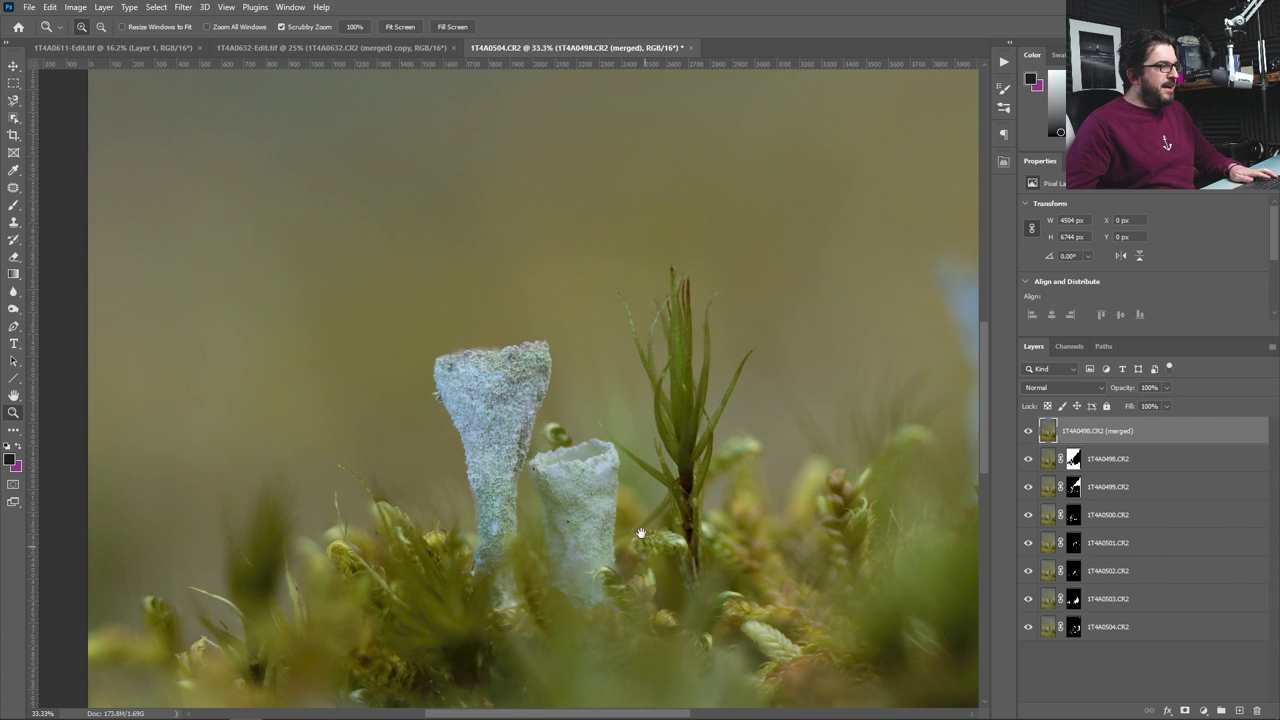
{"action": "left_click_drag", "start_coordinate": [643, 543], "coordinate": [629, 495]}
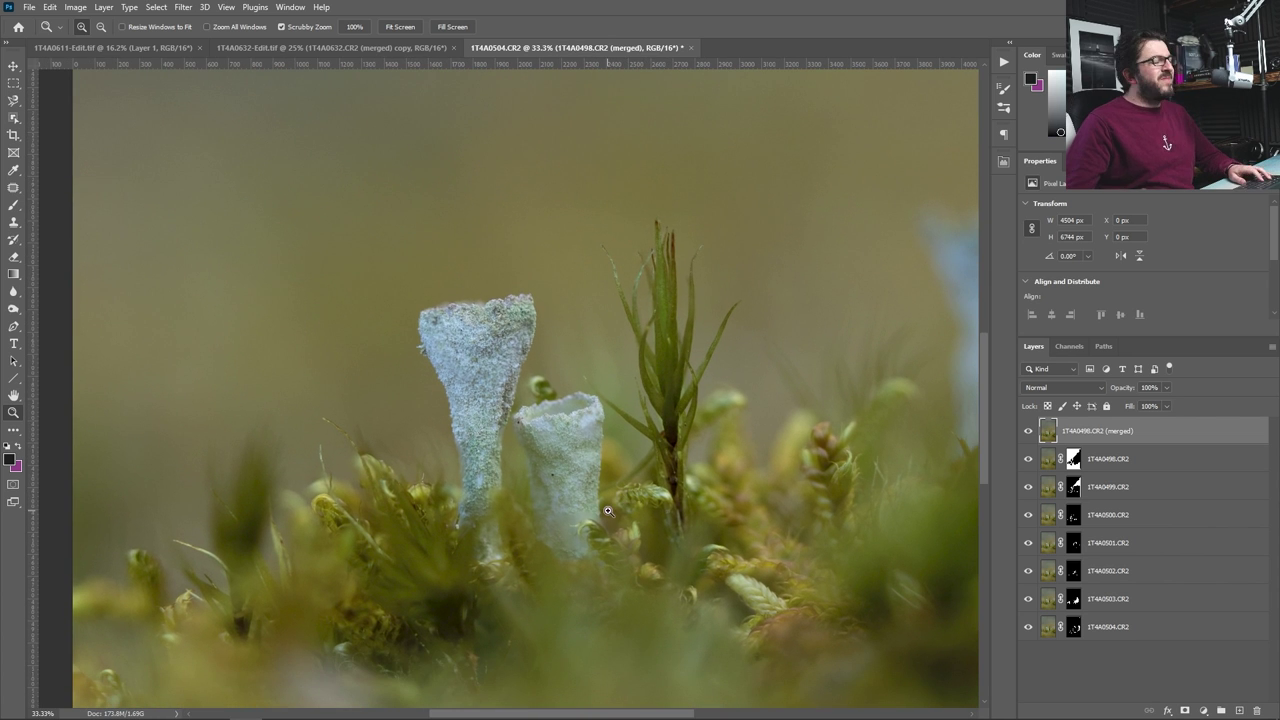
{"action": "left_click_drag", "start_coordinate": [492, 412], "coordinate": [618, 534]}
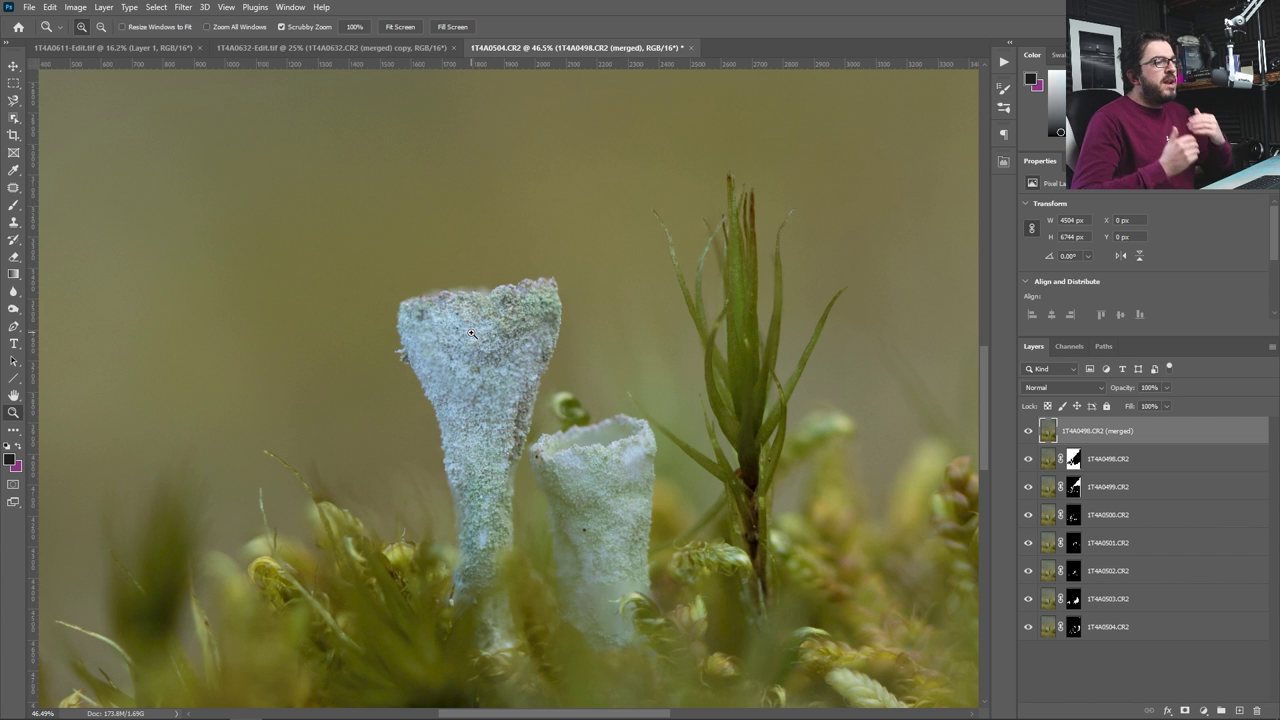
Inspect the tall lichen cup at 50% and 100%, then switch to Lightroom Classic.
{"action": "left_click", "coordinate": [471, 333]}
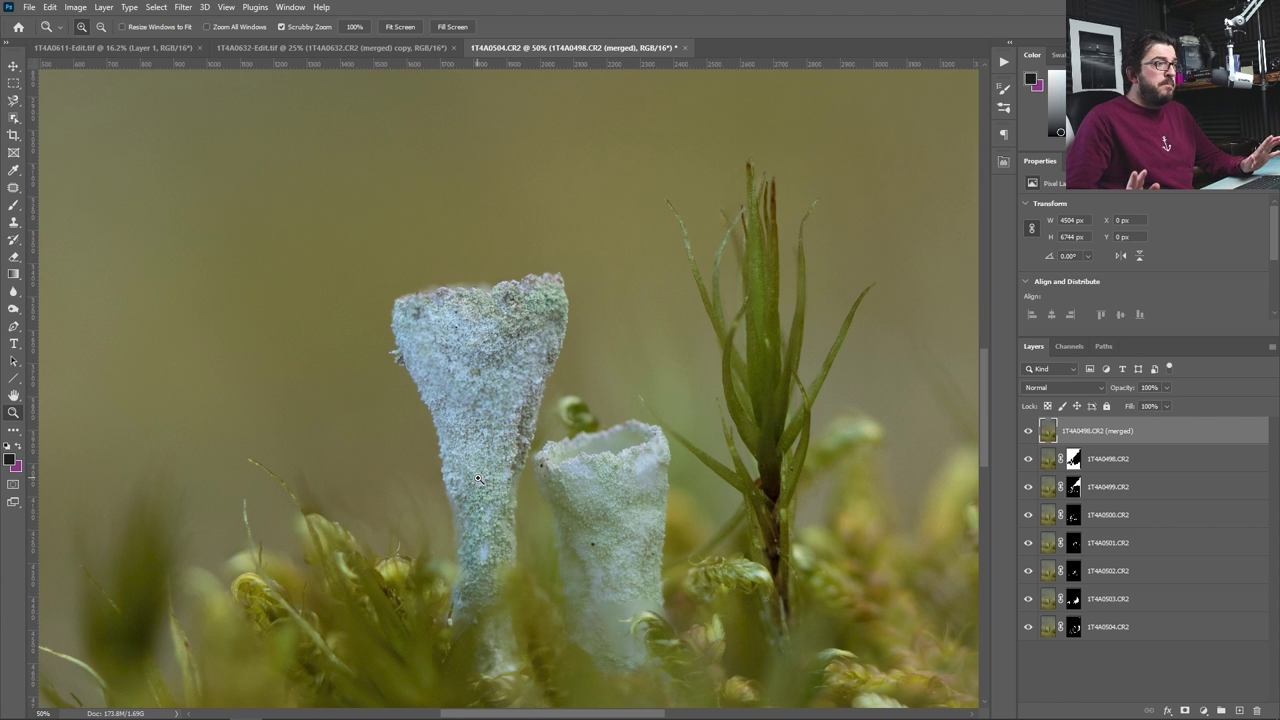
{"action": "left_click", "coordinate": [443, 384]}
{"action": "left_click", "coordinate": [443, 362]}
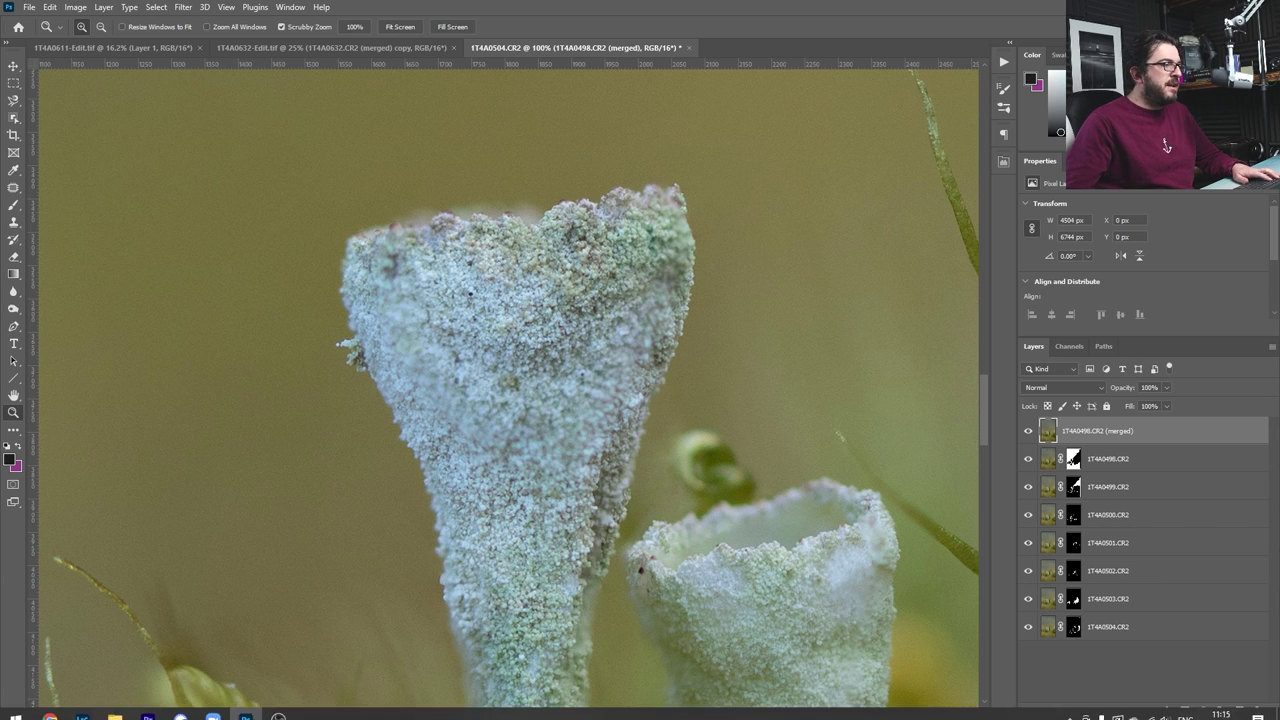
{"action": "left_click", "coordinate": [82, 712]}
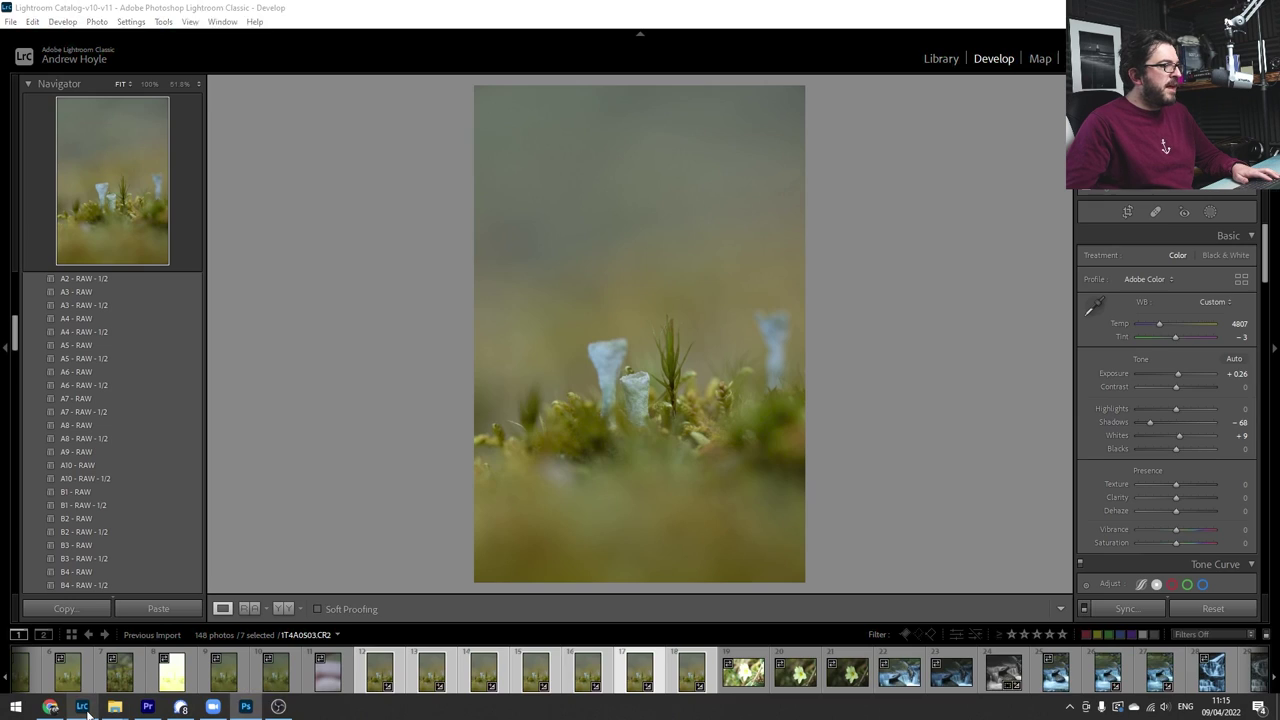
Compare neighbouring source lichen frames at 1:1 in Lightroom, then return to the Photoshop stack.
{"action": "left_click", "coordinate": [530, 680]}
{"action": "key", "text": "z"}
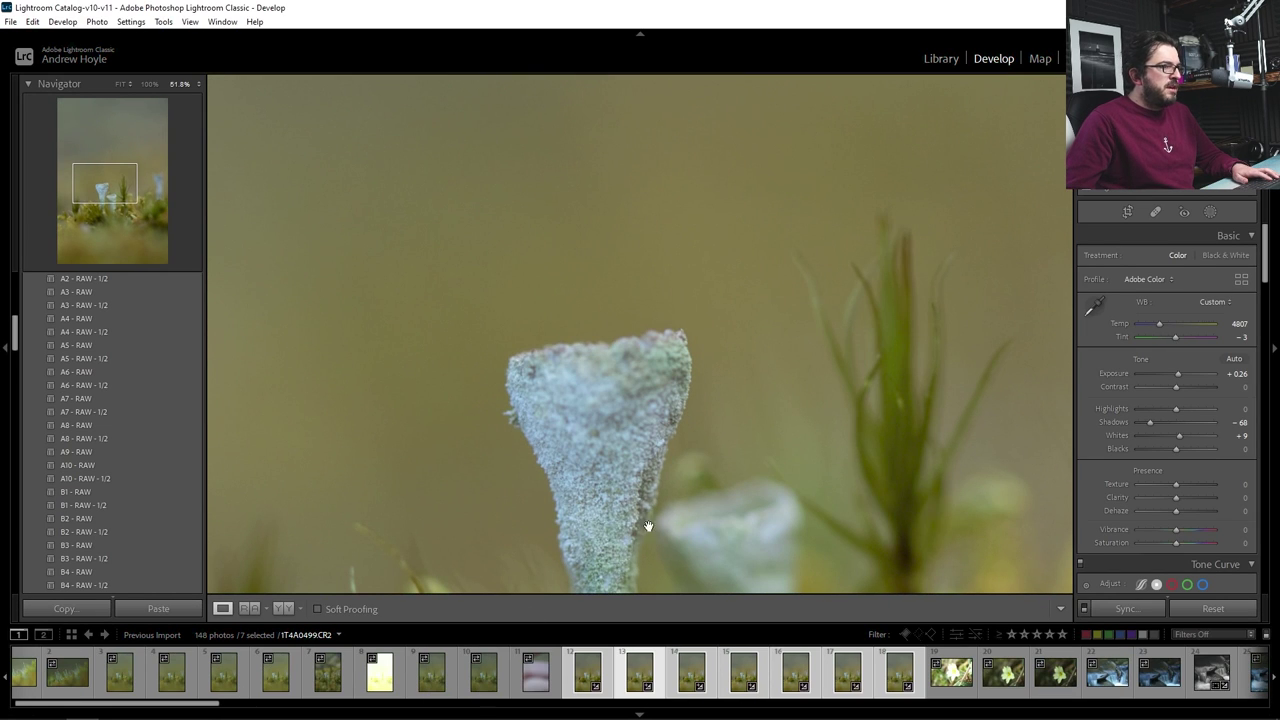
{"action": "key", "text": "Right"}
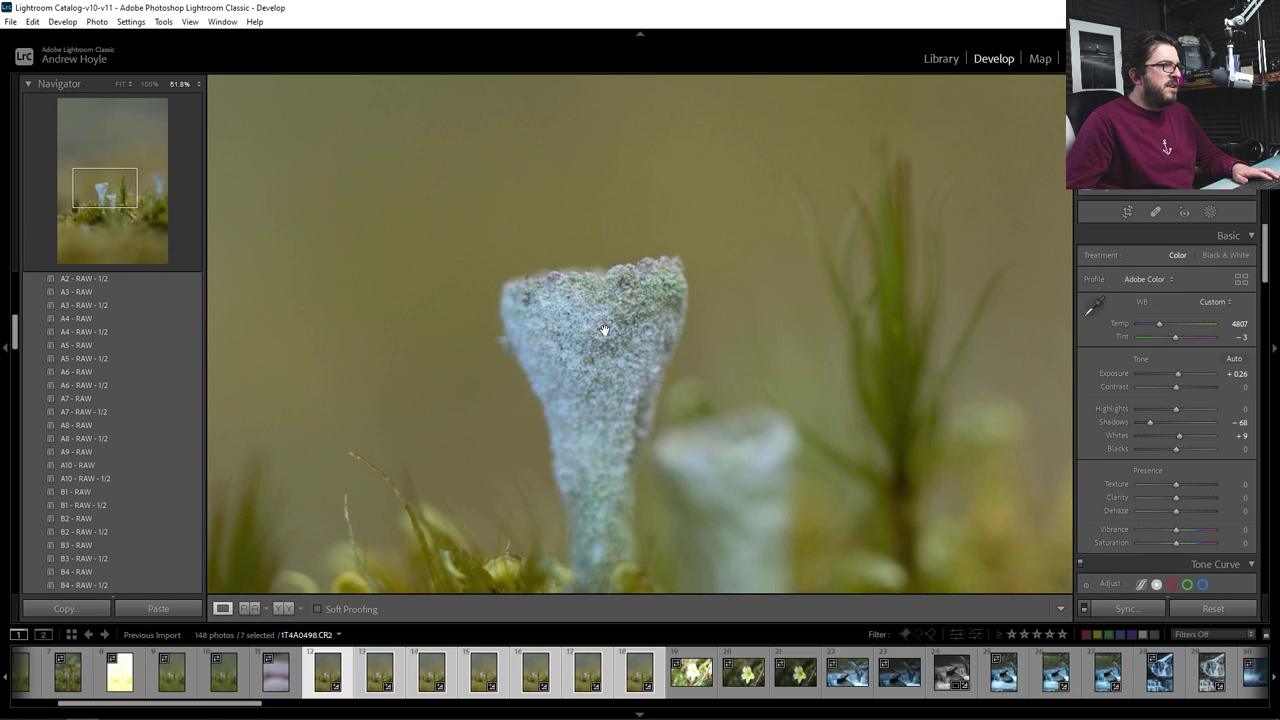
{"action": "key", "text": "Right"}
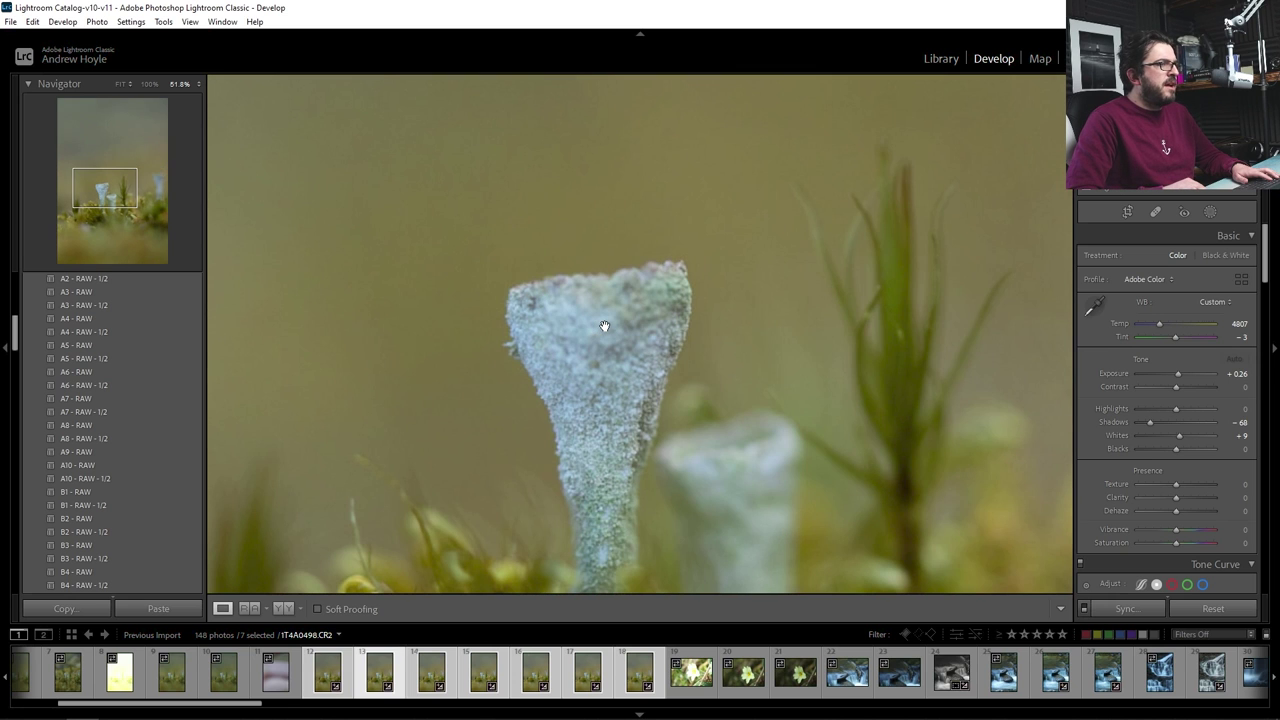
{"action": "key", "text": "Left"}
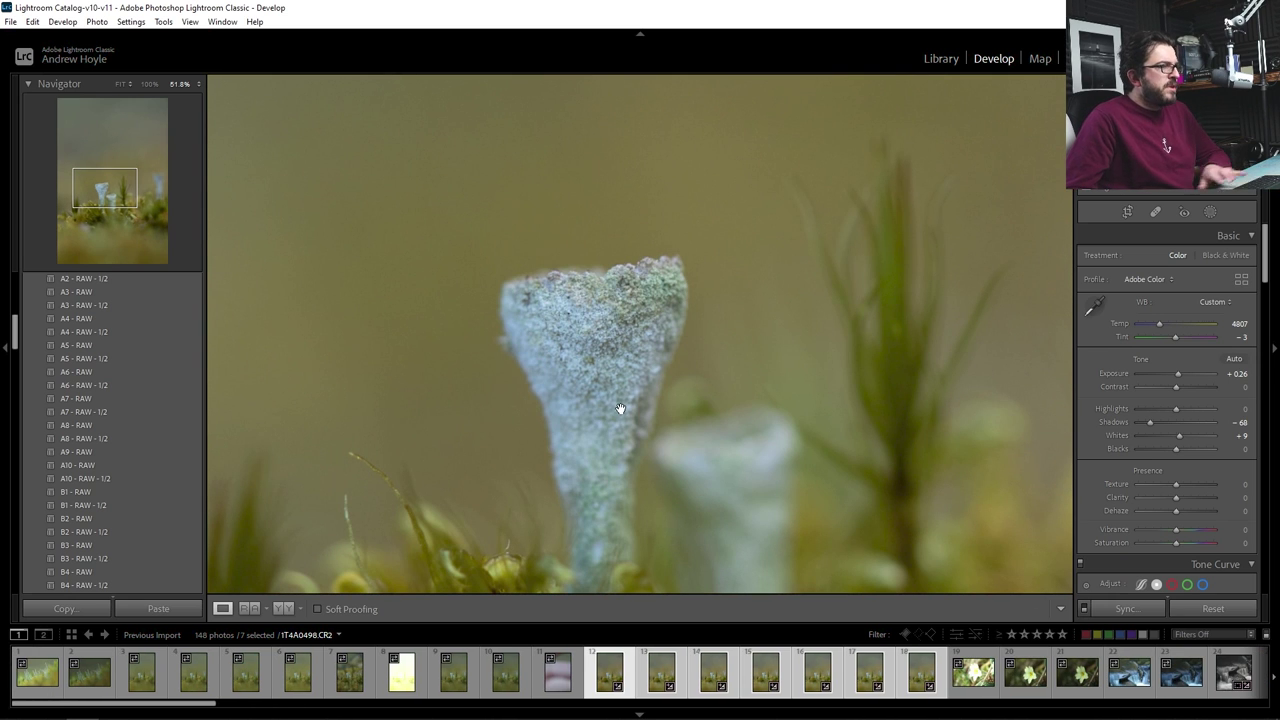
{"action": "key", "text": "Right"}
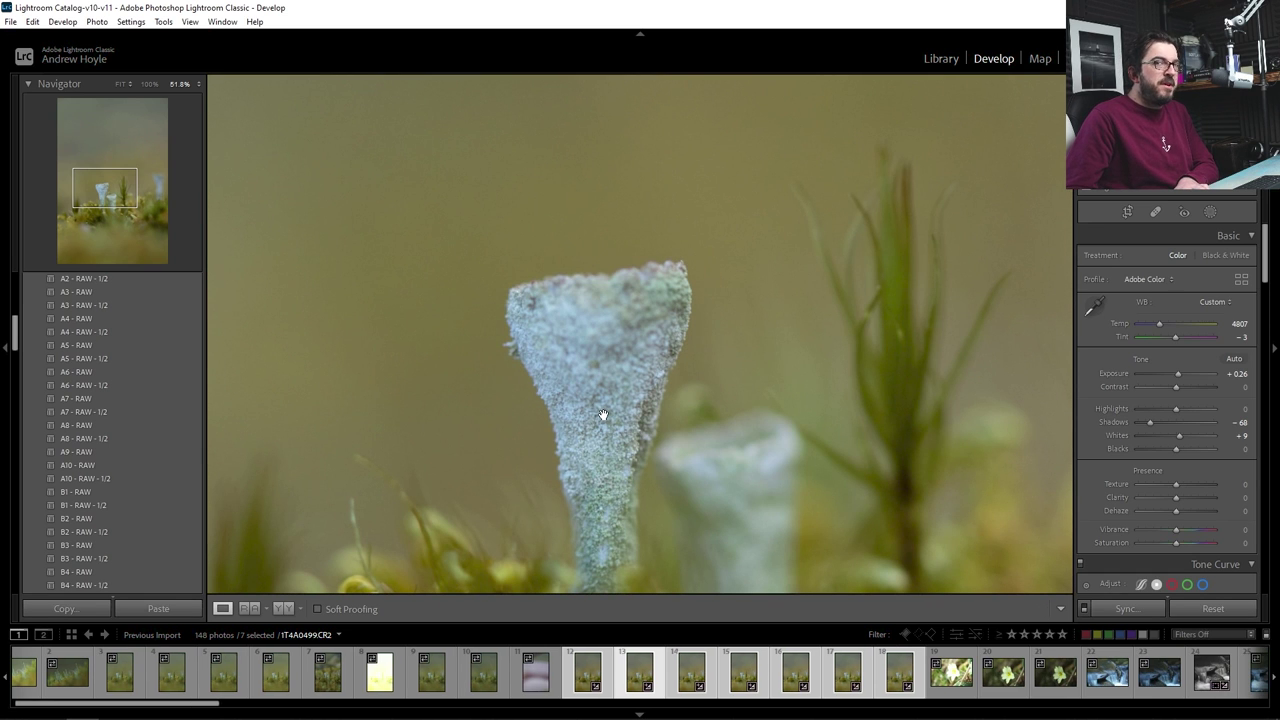
{"action": "mouse_move", "coordinate": [186, 712]}
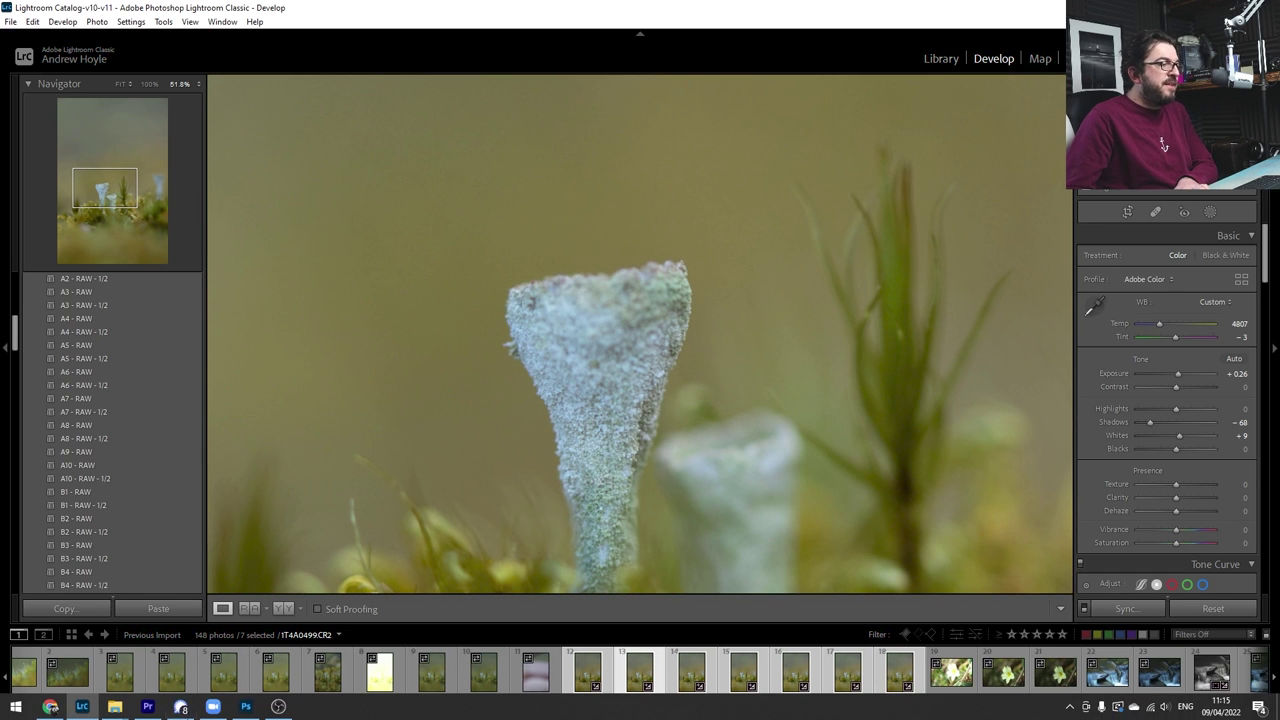
{"action": "left_click", "coordinate": [245, 707]}
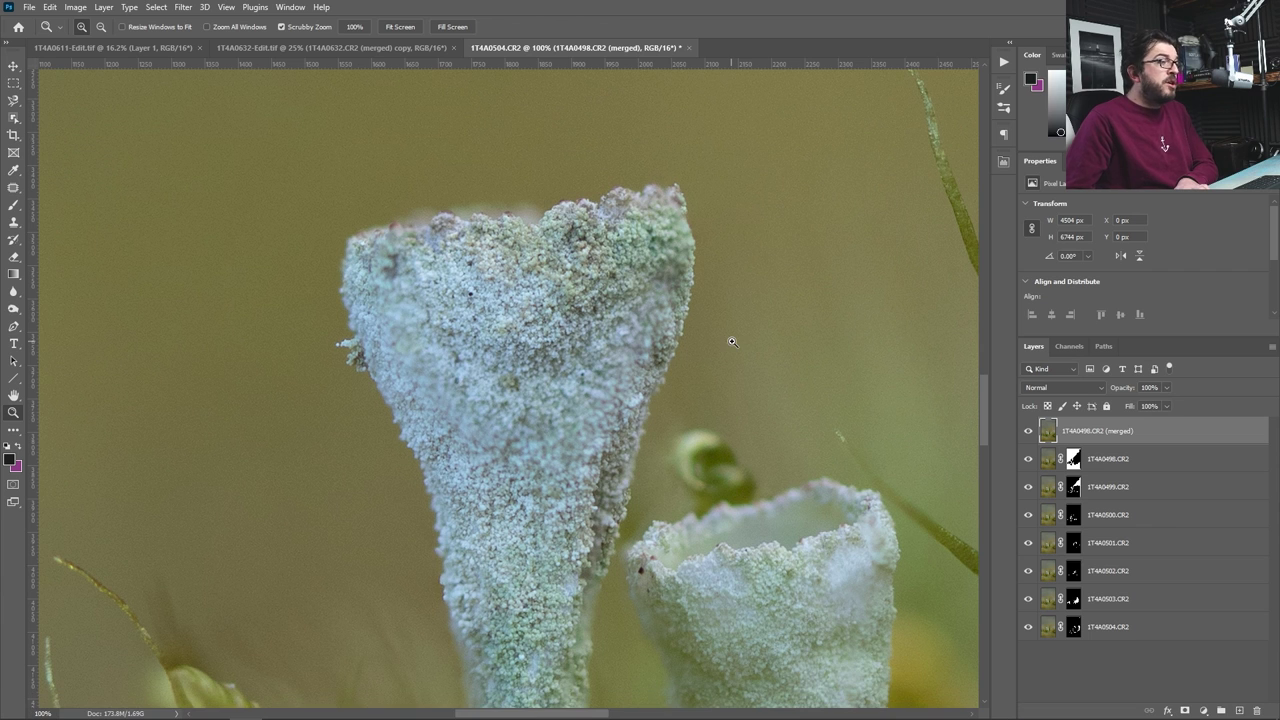
{"action": "left_click_drag", "start_coordinate": [572, 454], "coordinate": [530, 450]}
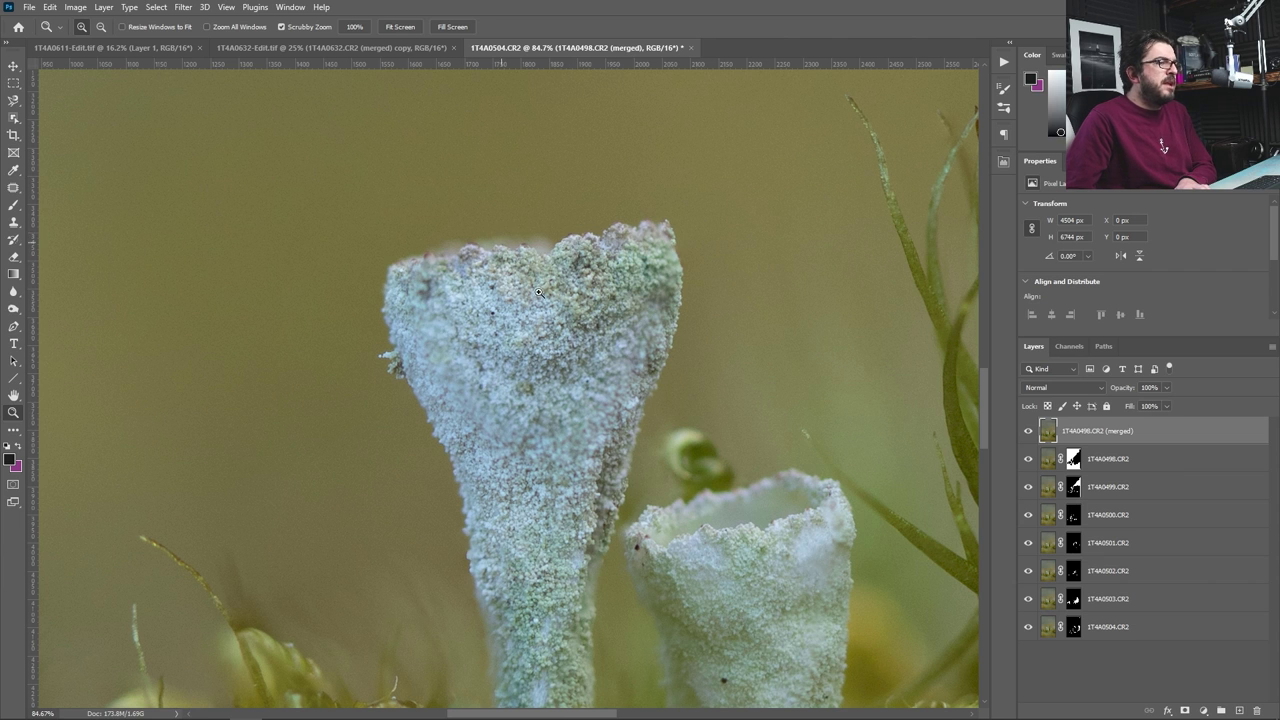
{"action": "left_click_drag", "start_coordinate": [712, 430], "coordinate": [545, 300]}
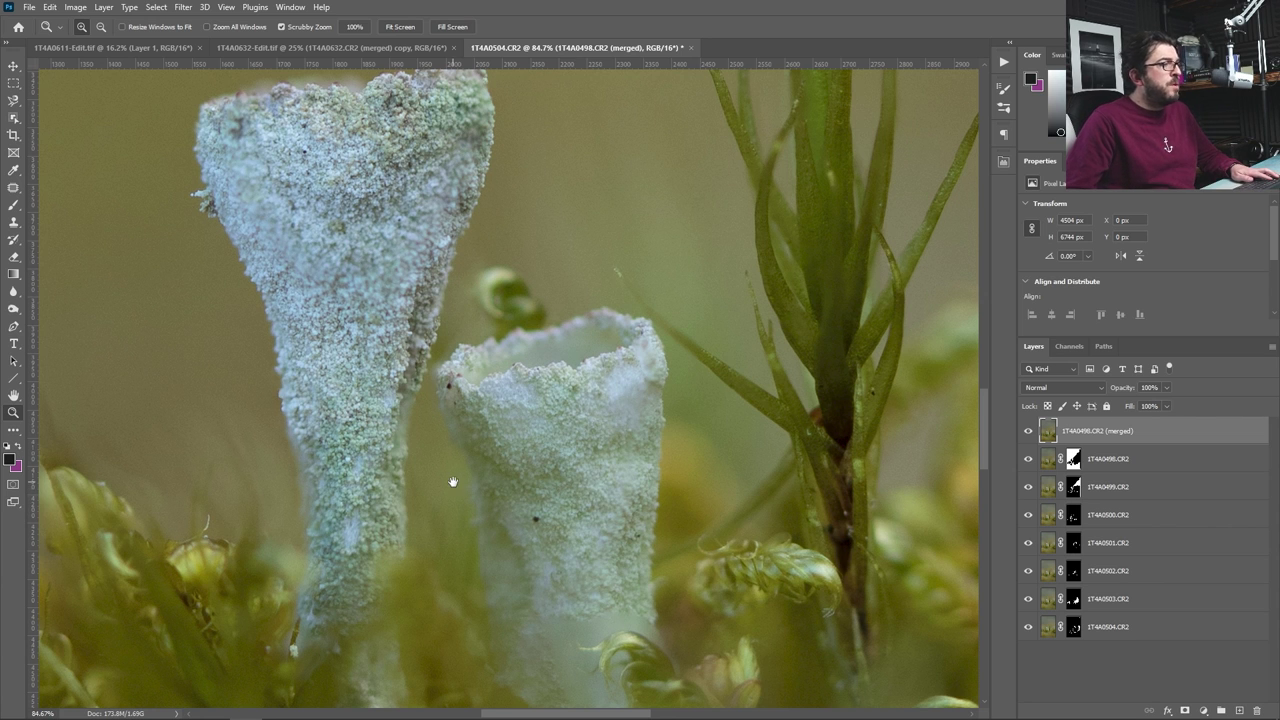
{"action": "left_click_drag", "start_coordinate": [449, 486], "coordinate": [579, 349]}
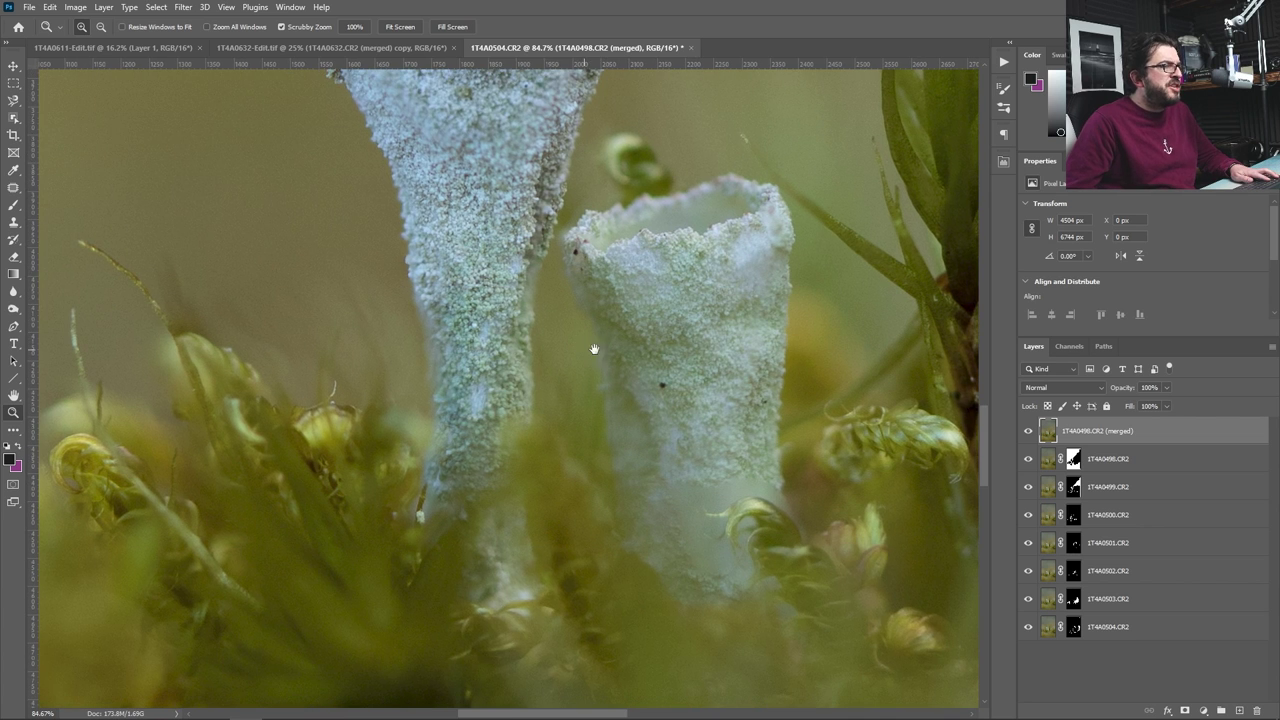
{"action": "left_click_drag", "start_coordinate": [608, 263], "coordinate": [649, 400]}
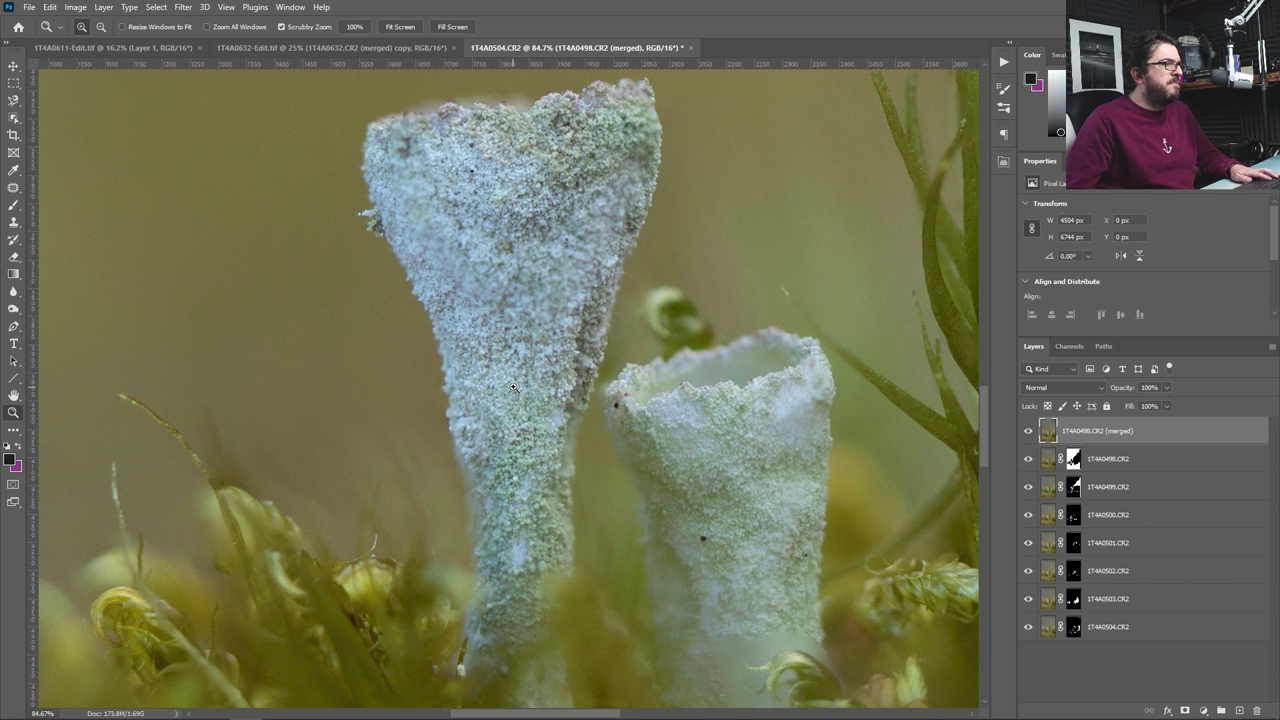
{"action": "left_click", "coordinate": [530, 145]}
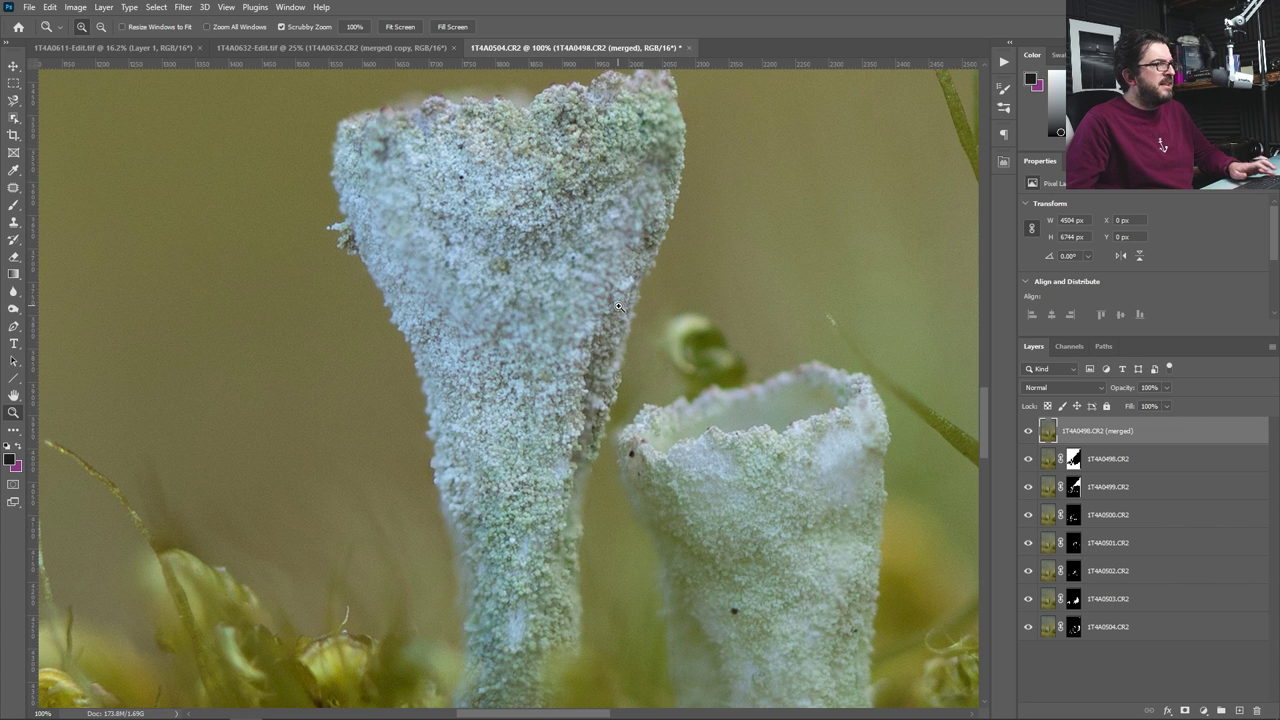
{"action": "left_click_drag", "start_coordinate": [617, 306], "coordinate": [585, 304]}
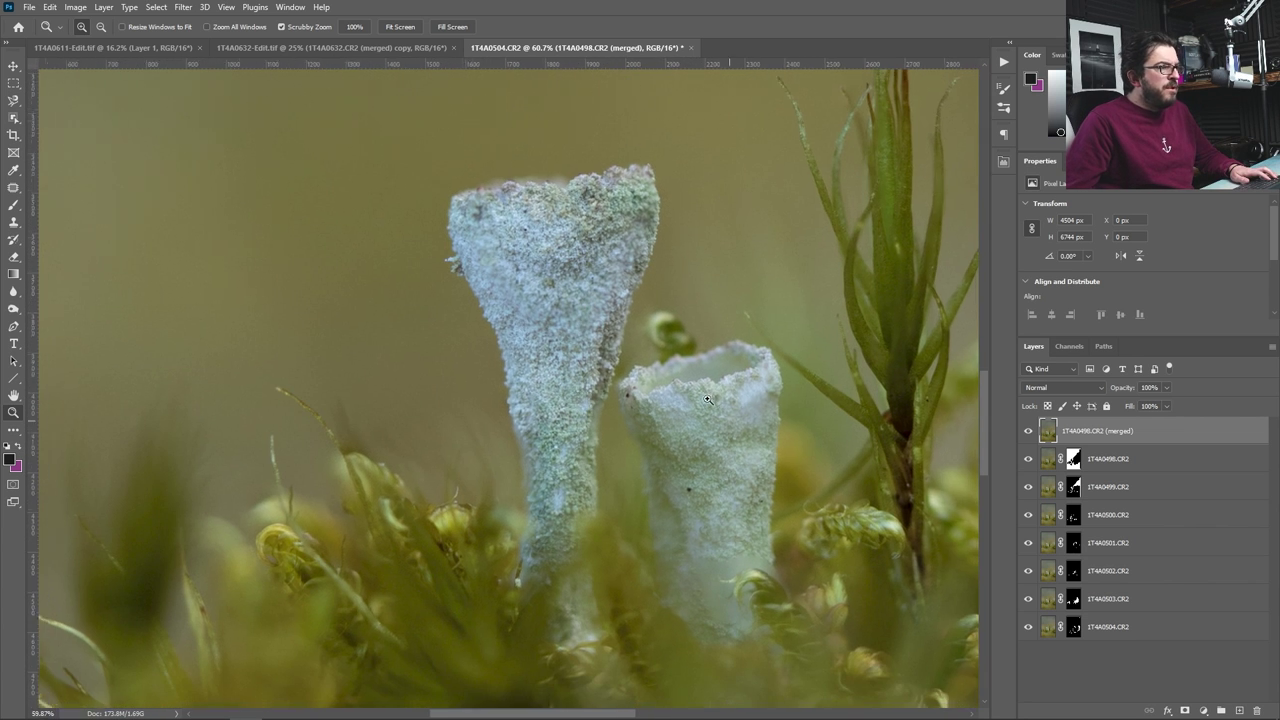
{"action": "left_click_drag", "start_coordinate": [719, 400], "coordinate": [689, 408]}
{"action": "left_click_drag", "start_coordinate": [542, 515], "coordinate": [707, 305]}
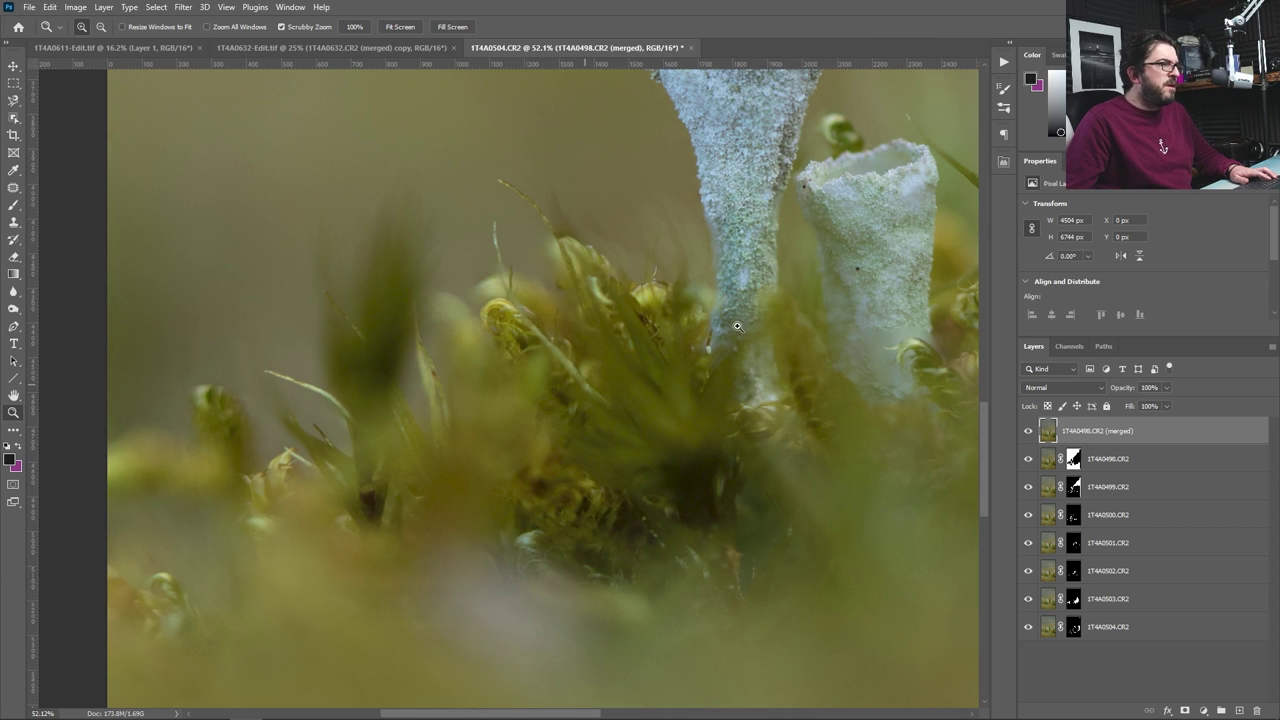
{"action": "left_click_drag", "start_coordinate": [790, 275], "coordinate": [330, 278]}
{"action": "left_click_drag", "start_coordinate": [455, 202], "coordinate": [647, 385]}
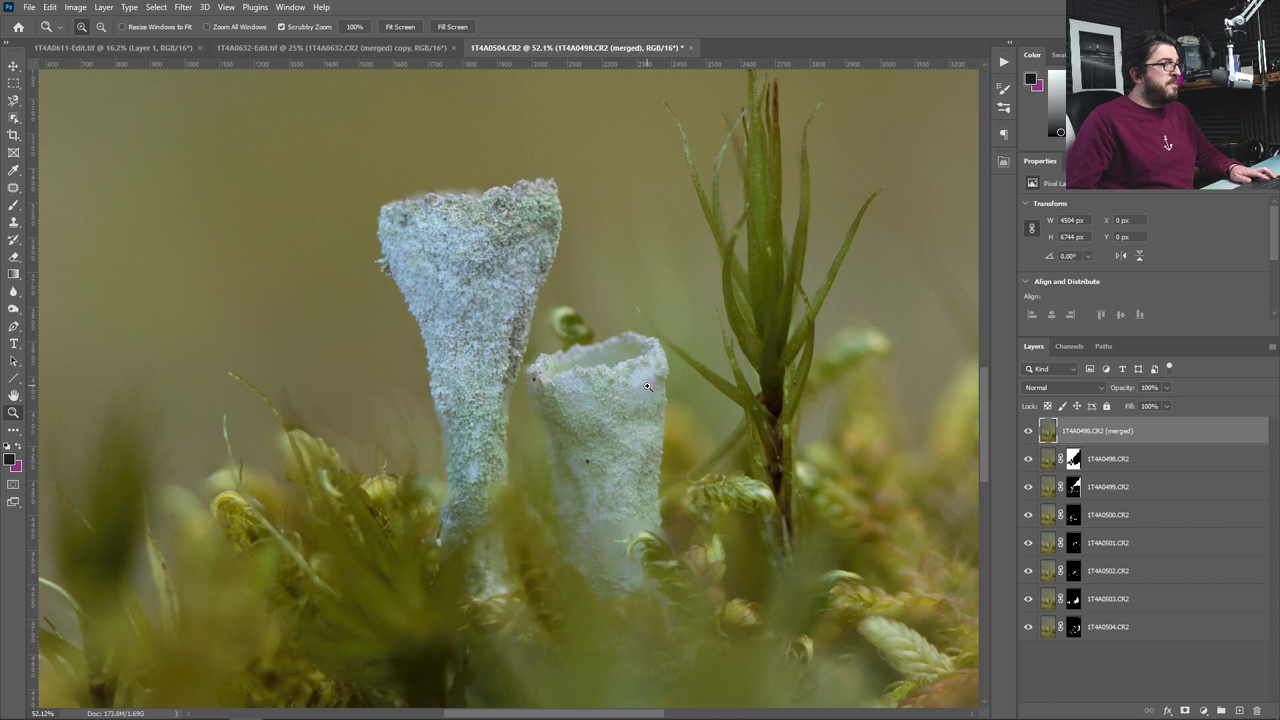
{"action": "mouse_move", "coordinate": [614, 363]}
{"action": "left_mouse_down"}
{"action": "mouse_move", "coordinate": [600, 370]}
{"action": "mouse_move", "coordinate": [632, 365]}
{"action": "left_mouse_up"}
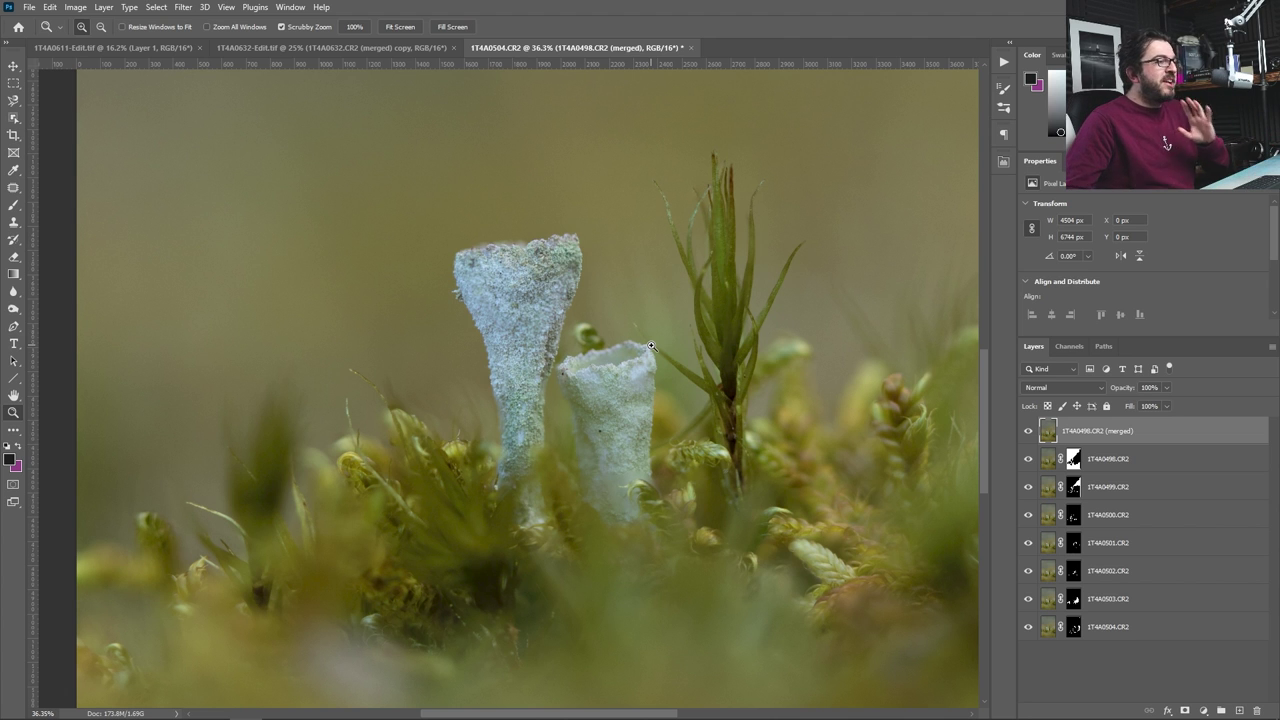
{"action": "scroll", "coordinate": [497, 210], "scroll_direction": "up", "scroll_amount": 3}
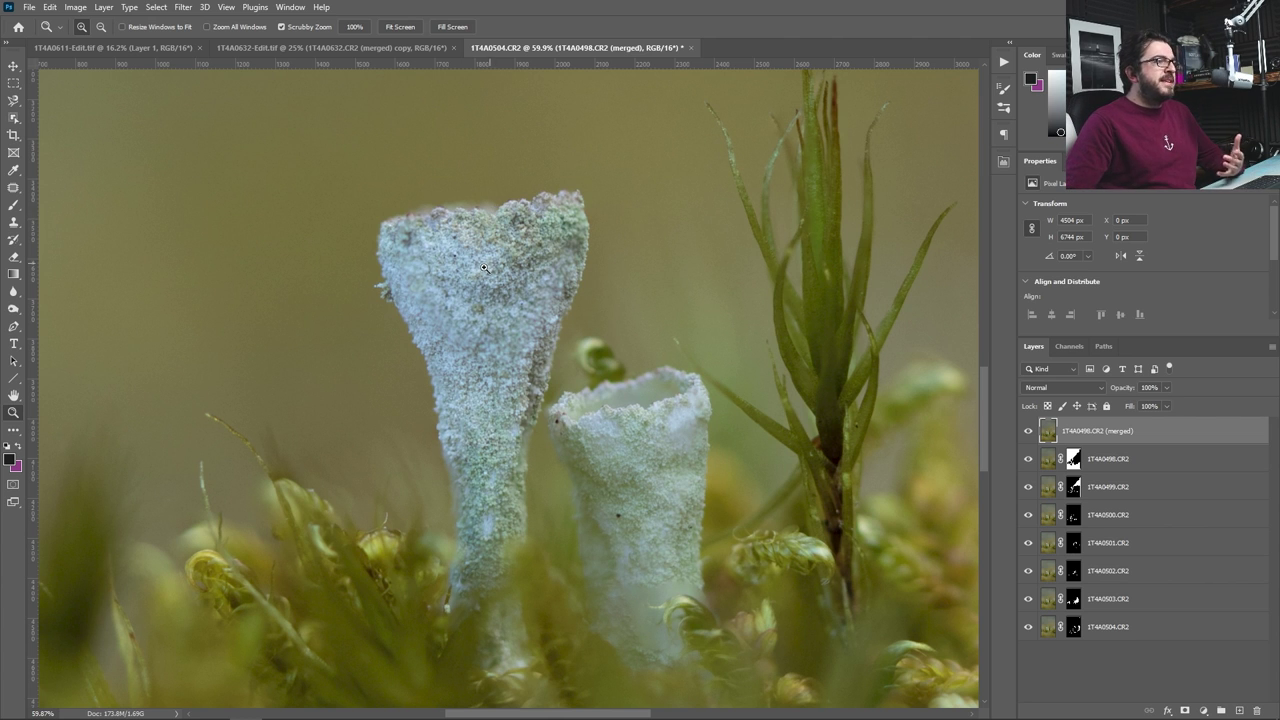
{"action": "scroll", "coordinate": [471, 268], "scroll_direction": "down", "scroll_amount": 1}
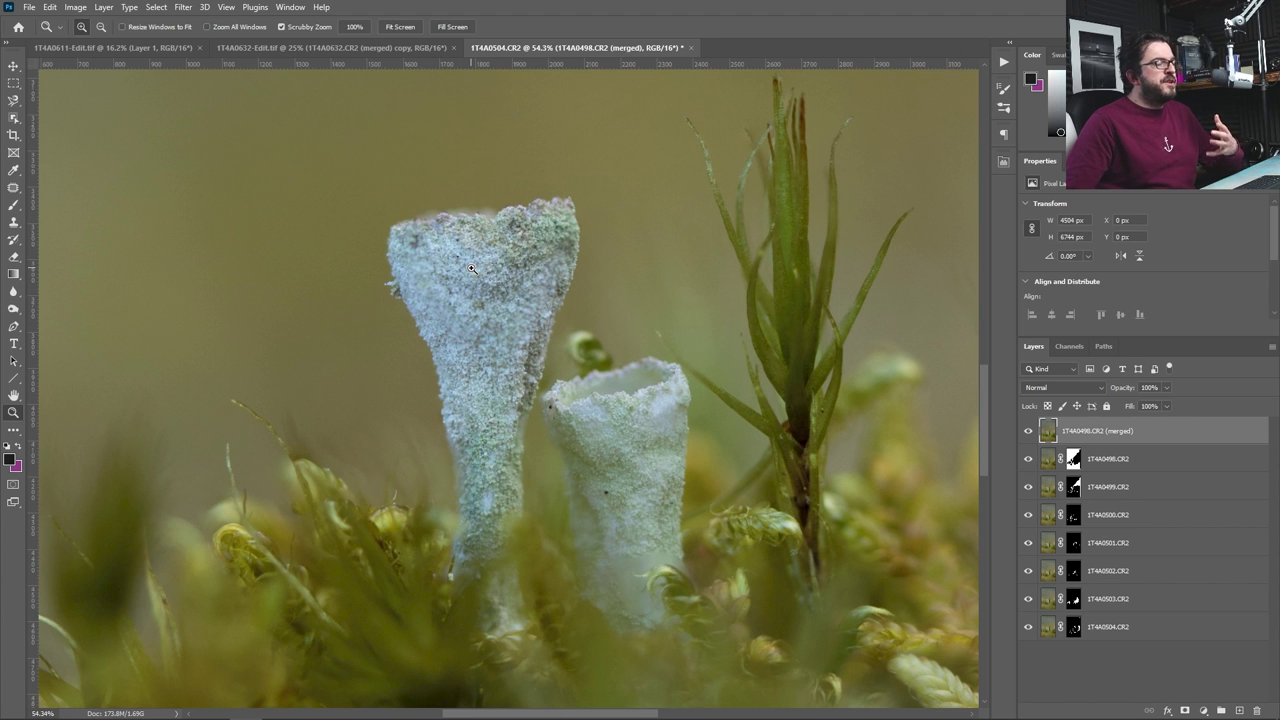
{"action": "scroll", "coordinate": [471, 268], "scroll_direction": "down", "scroll_amount": 4}
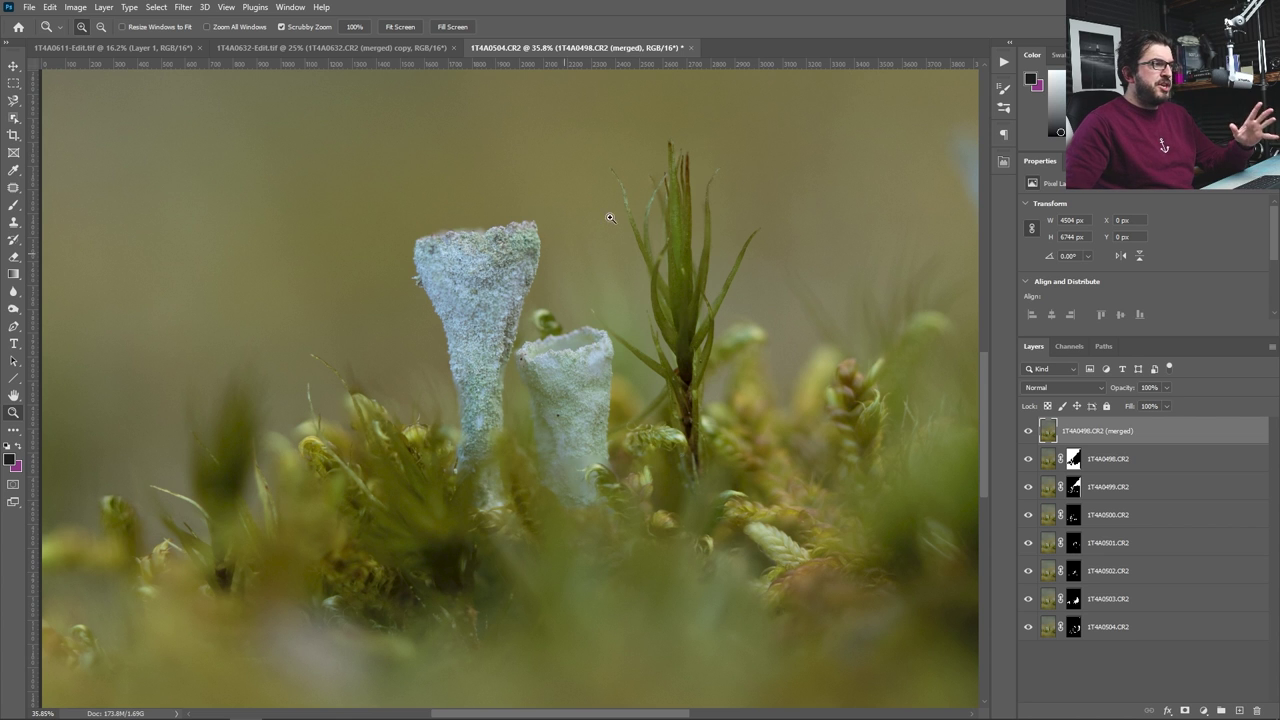
{"action": "left_click_drag", "start_coordinate": [683, 264], "coordinate": [655, 264]}
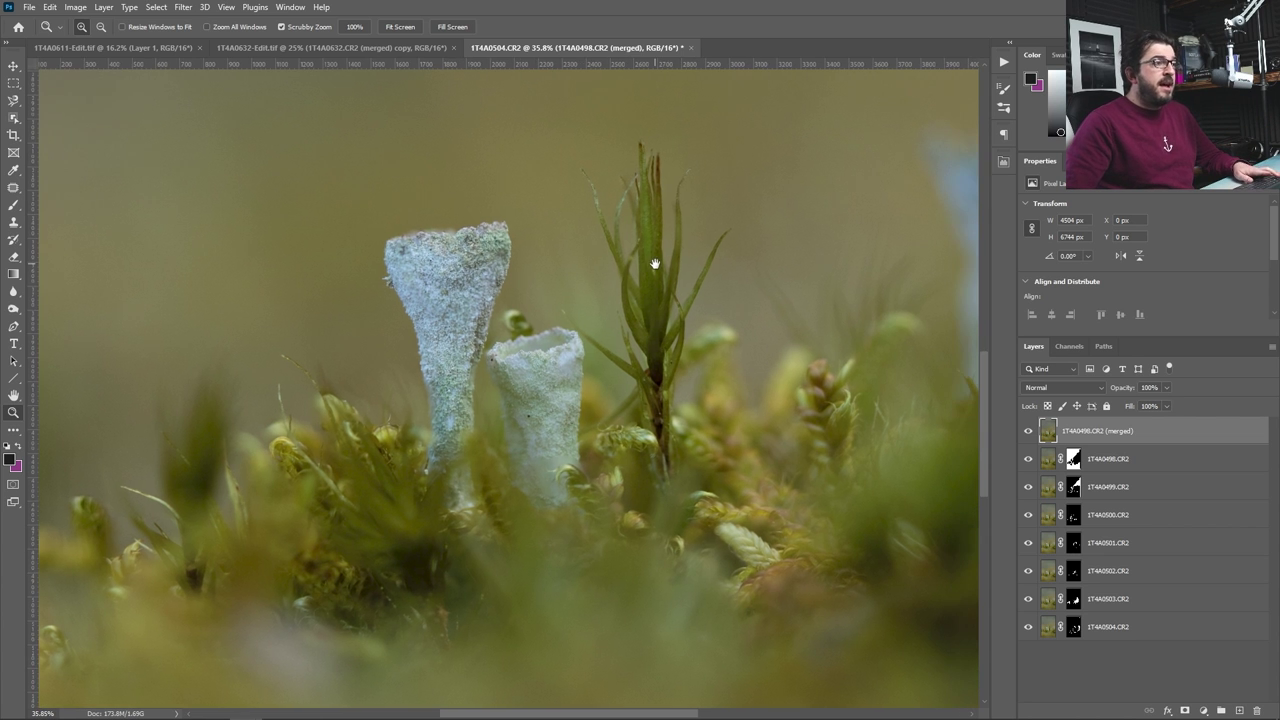
{"action": "scroll", "coordinate": [655, 264], "scroll_direction": "down", "scroll_amount": 3}
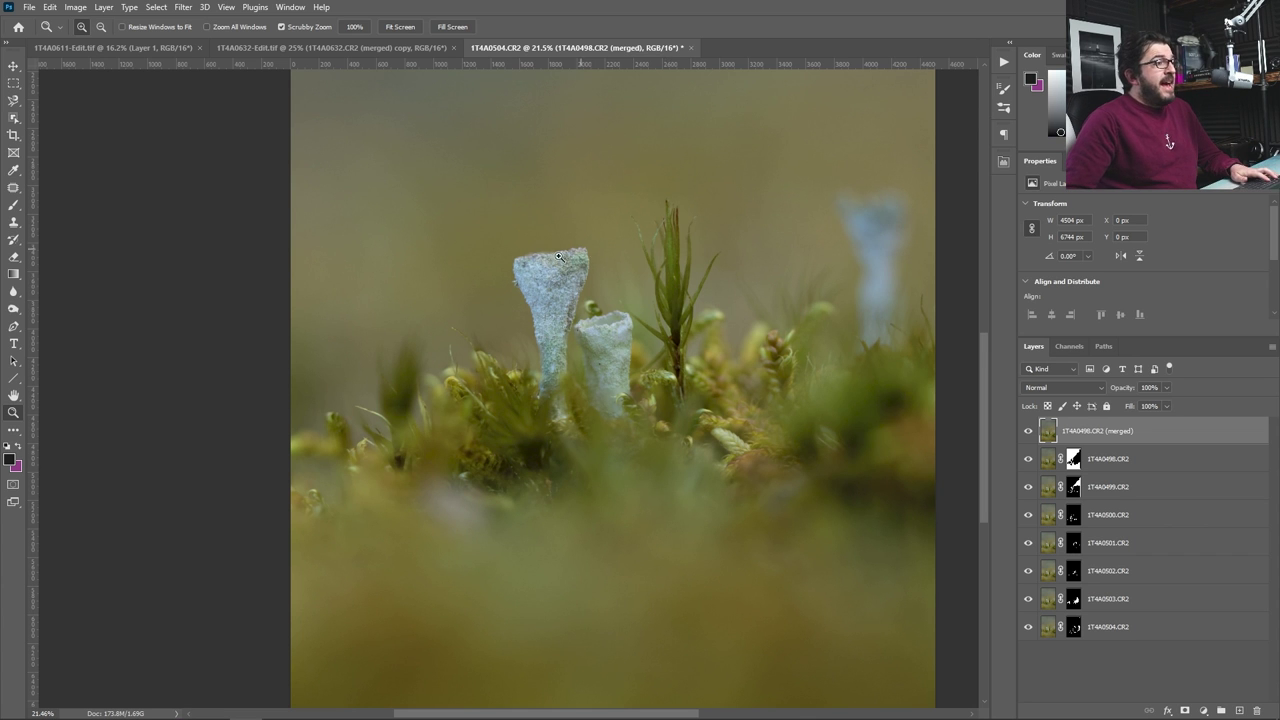
{"action": "left_click_drag", "start_coordinate": [550, 258], "coordinate": [625, 248]}
{"action": "left_click_drag", "start_coordinate": [535, 312], "coordinate": [541, 311]}
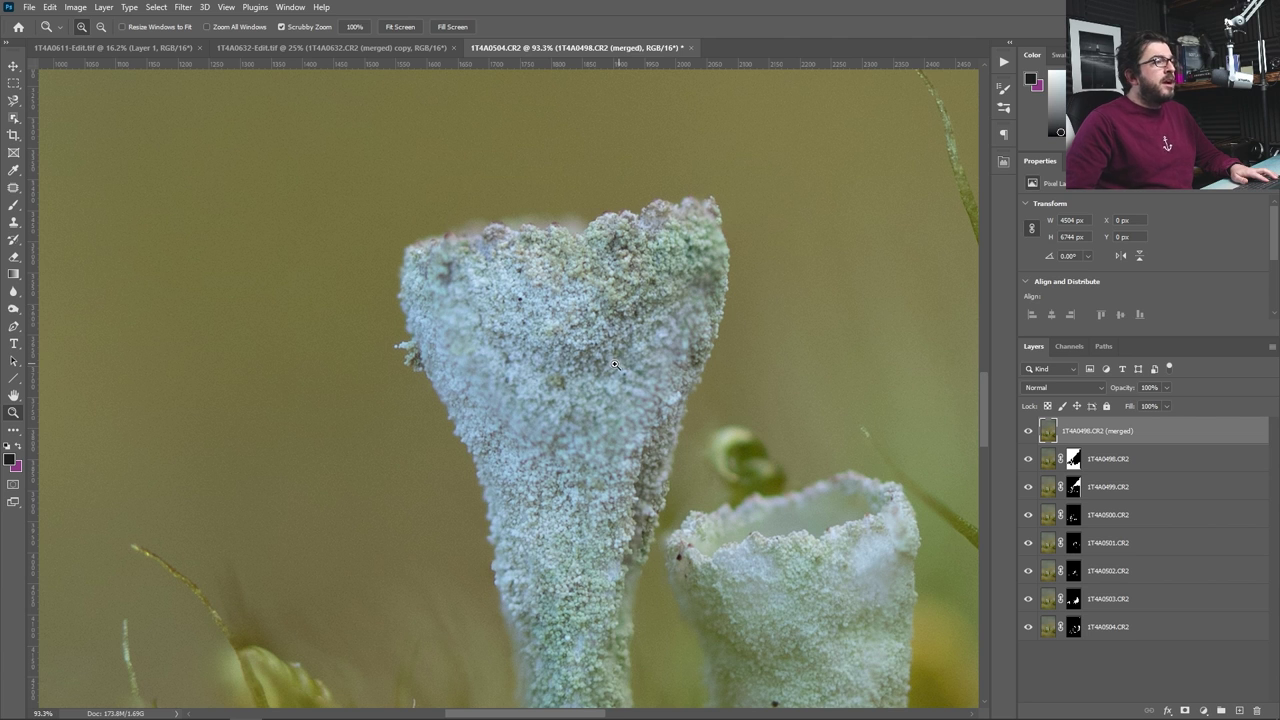
{"action": "left_click_drag", "start_coordinate": [614, 364], "coordinate": [606, 363]}
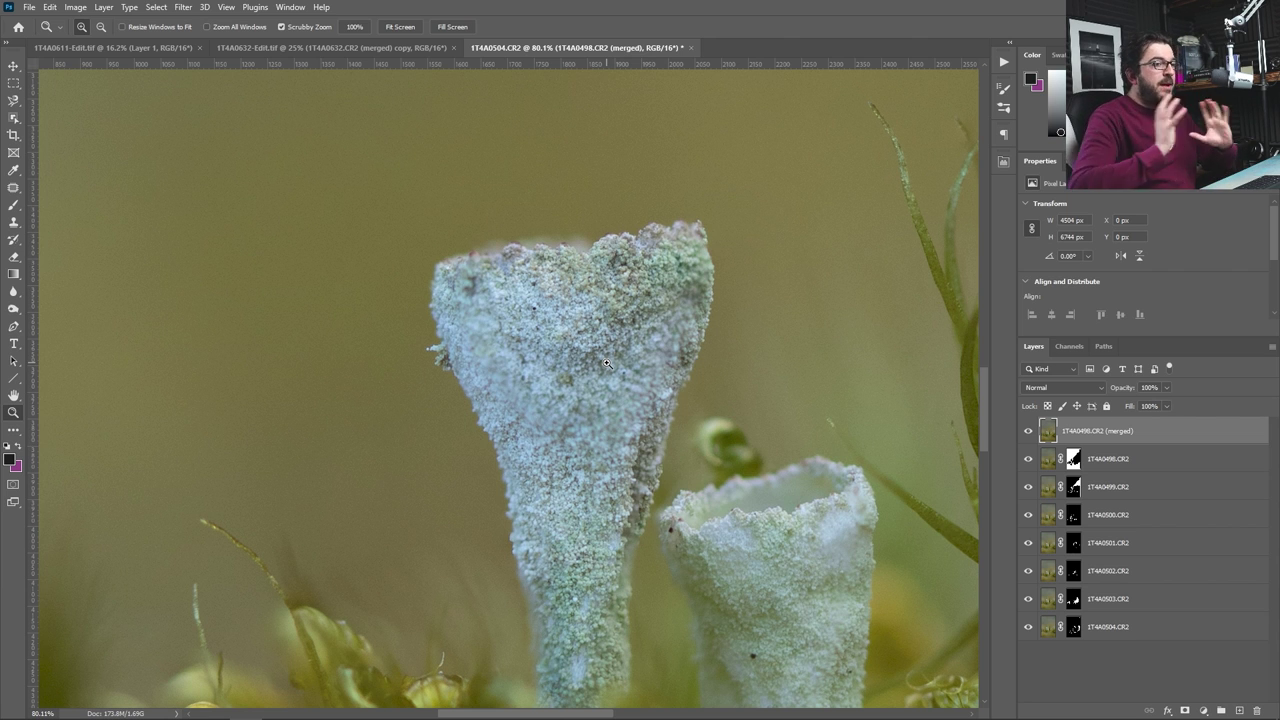
{"action": "scroll", "coordinate": [607, 364], "scroll_direction": "down", "scroll_amount": 3}
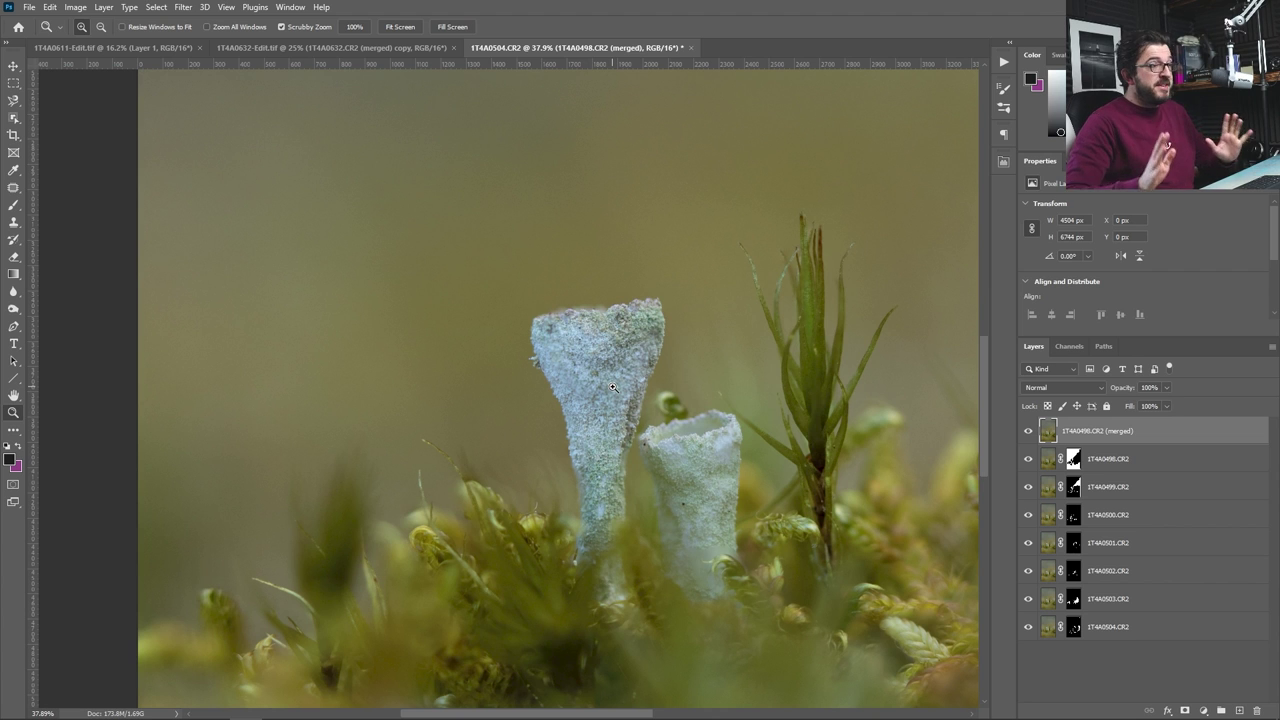
{"action": "scroll", "coordinate": [613, 387], "scroll_direction": "down", "scroll_amount": 3}
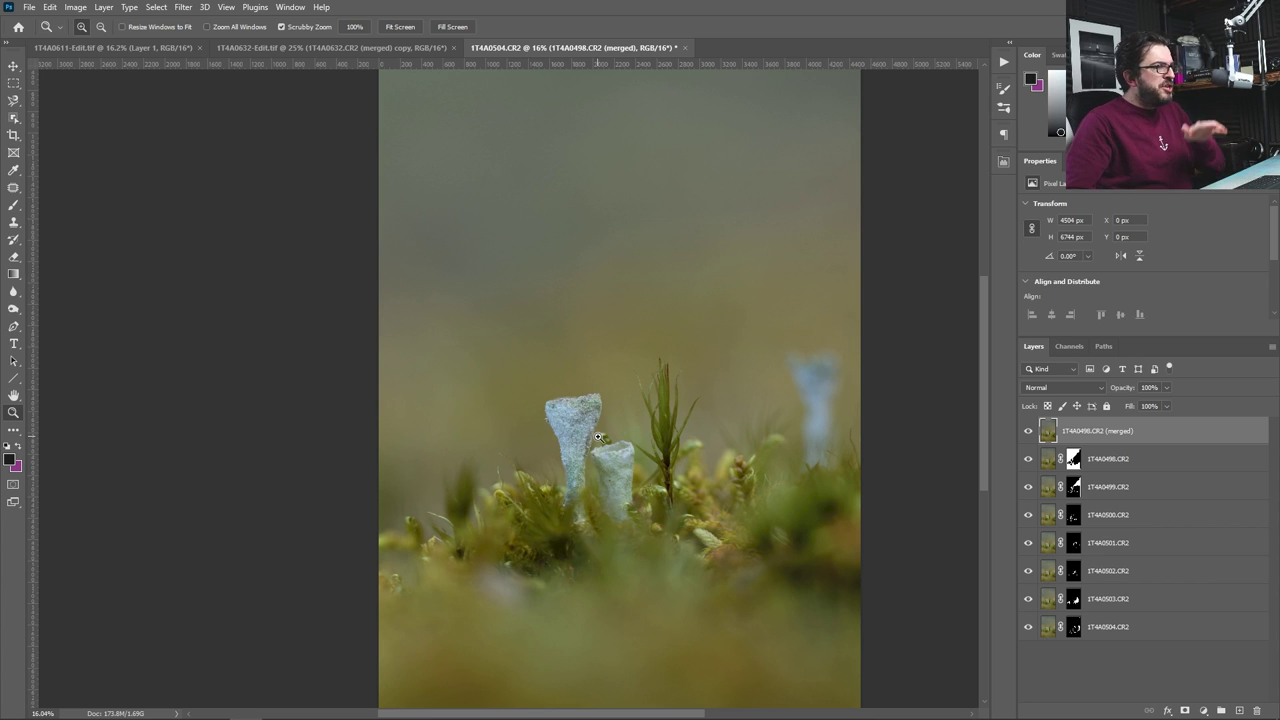
{"action": "left_click_drag", "start_coordinate": [598, 437], "coordinate": [625, 441]}
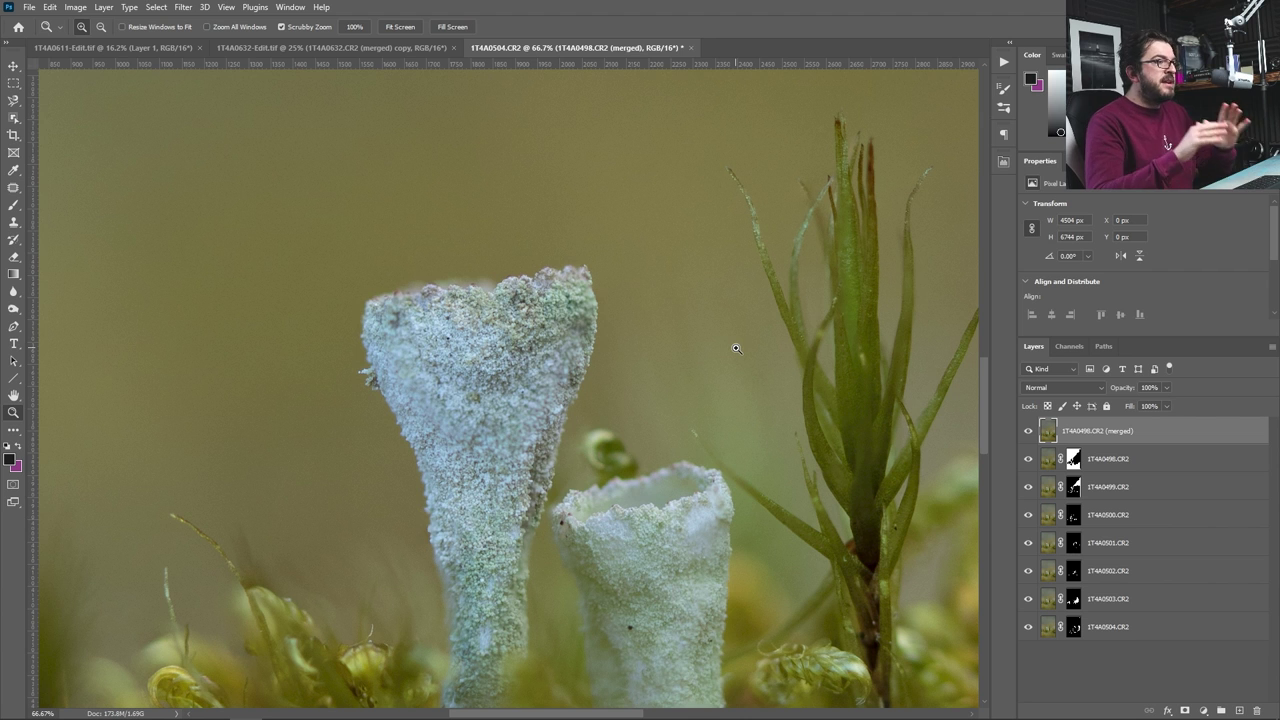
{"action": "left_click_drag", "start_coordinate": [736, 348], "coordinate": [522, 474]}
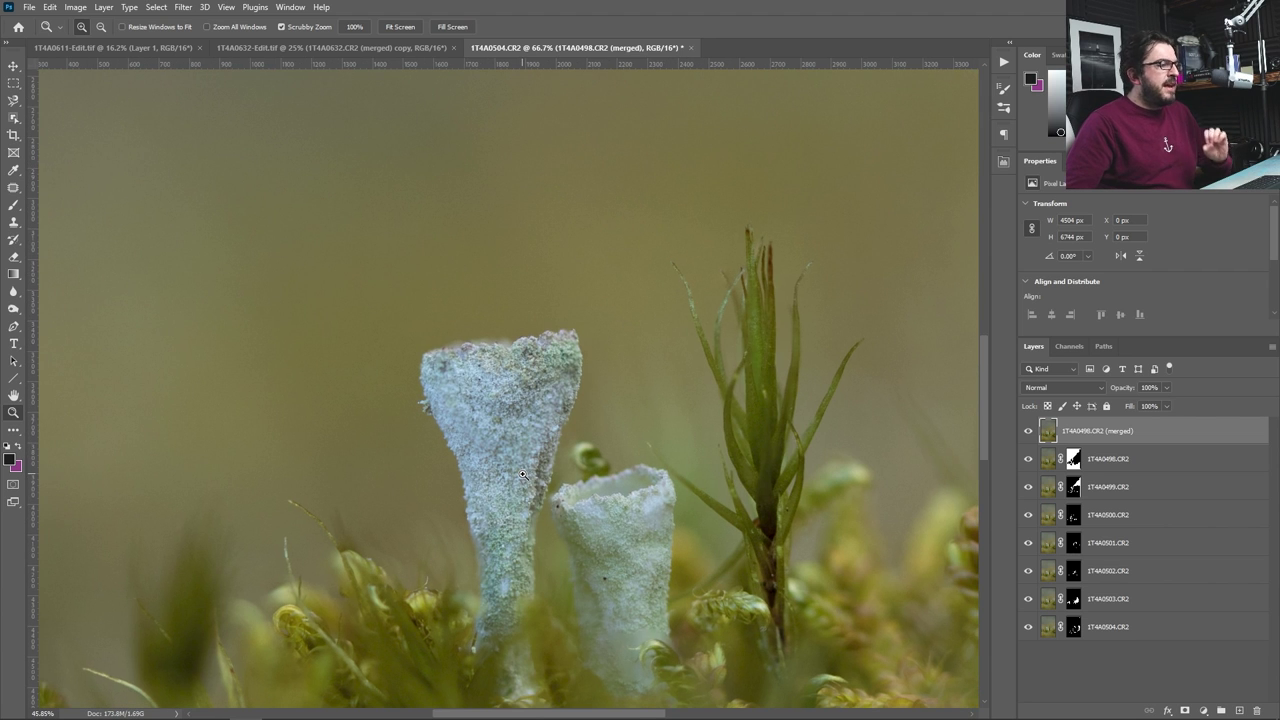
{"action": "left_click_drag", "start_coordinate": [522, 474], "coordinate": [516, 474]}
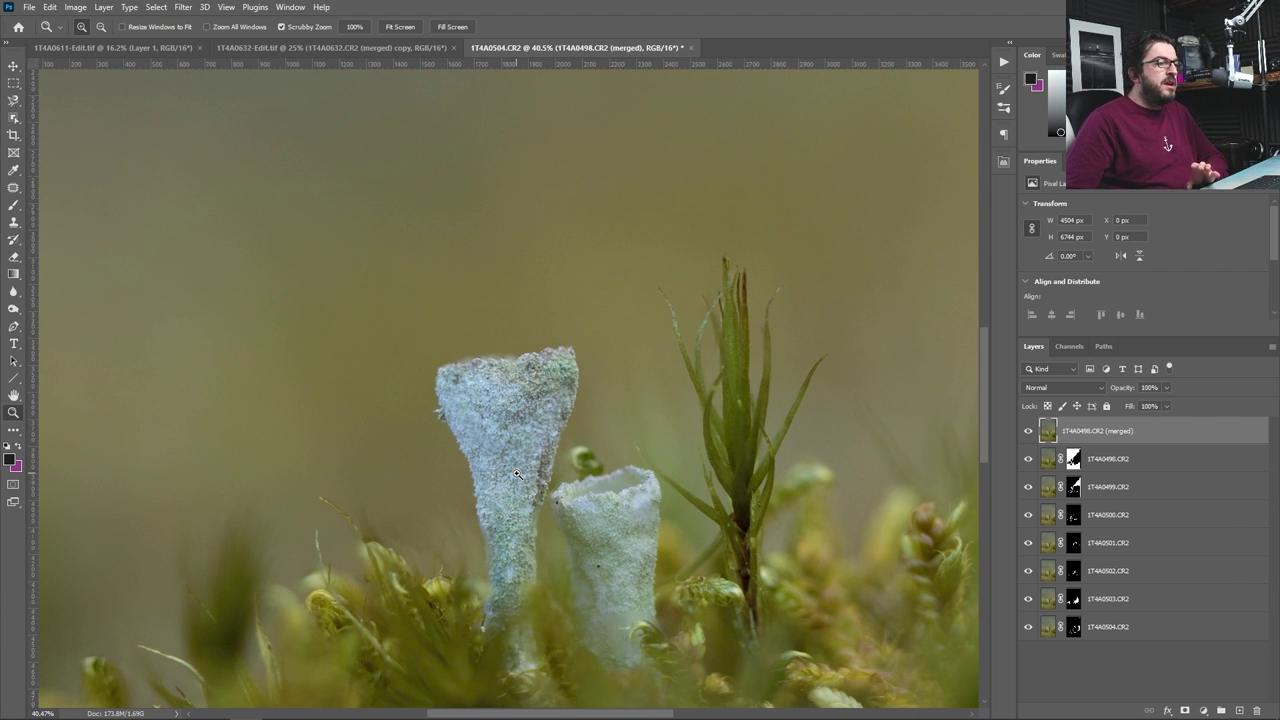